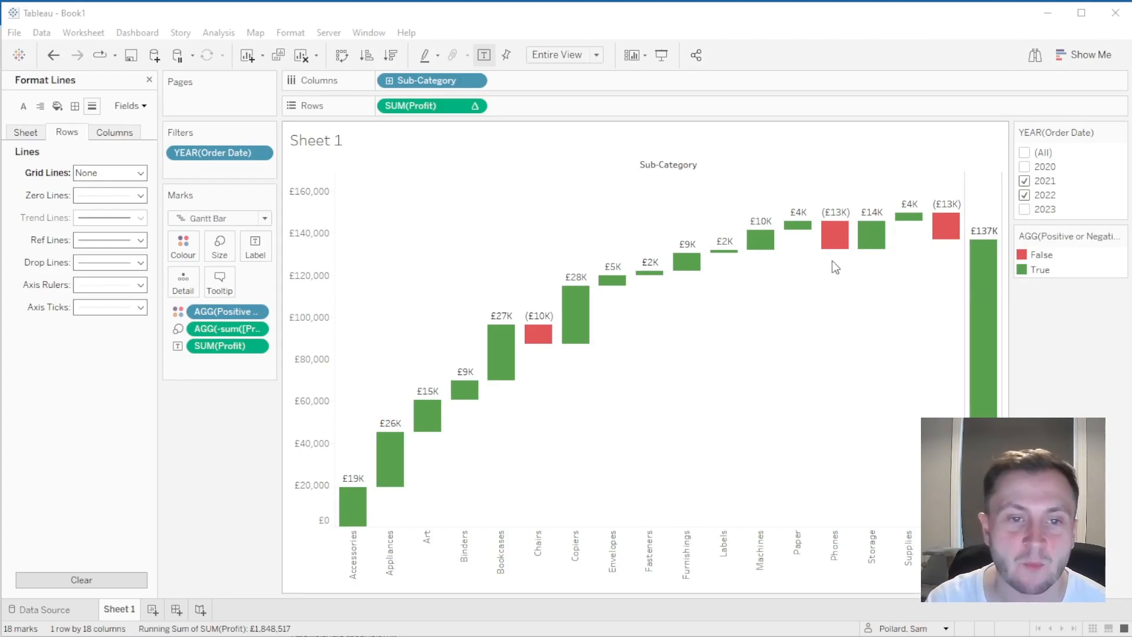
mouse_move(852, 253)
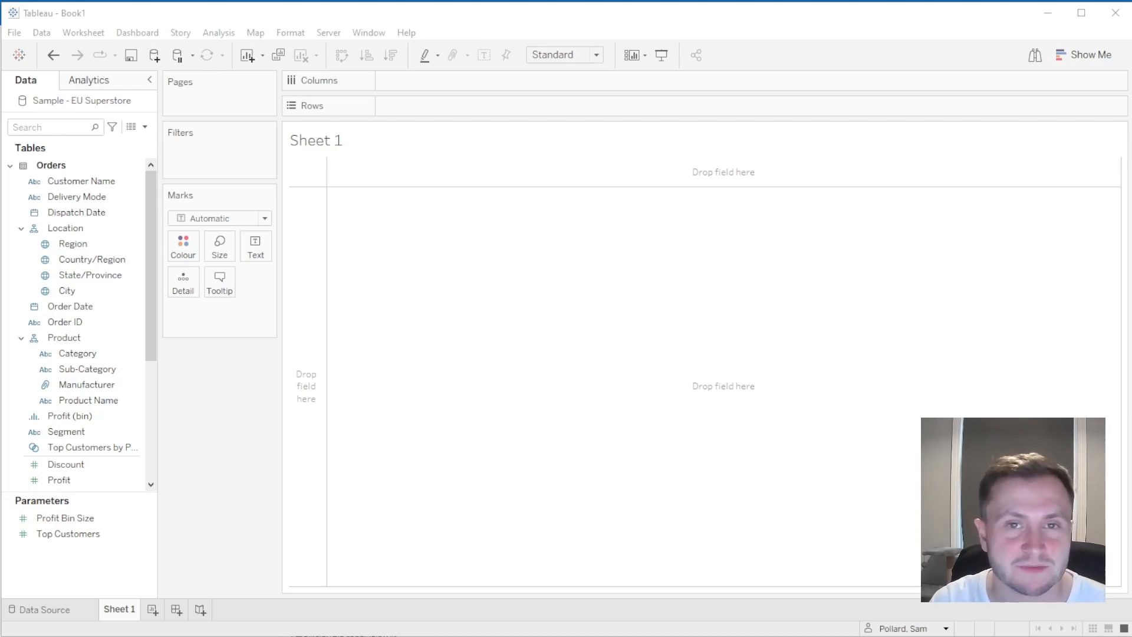
Build a bar chart with Profit on Rows and Sub-Category on Columns
scroll(66, 456, "down", 1)
left_click_drag(64, 434, 423, 110)
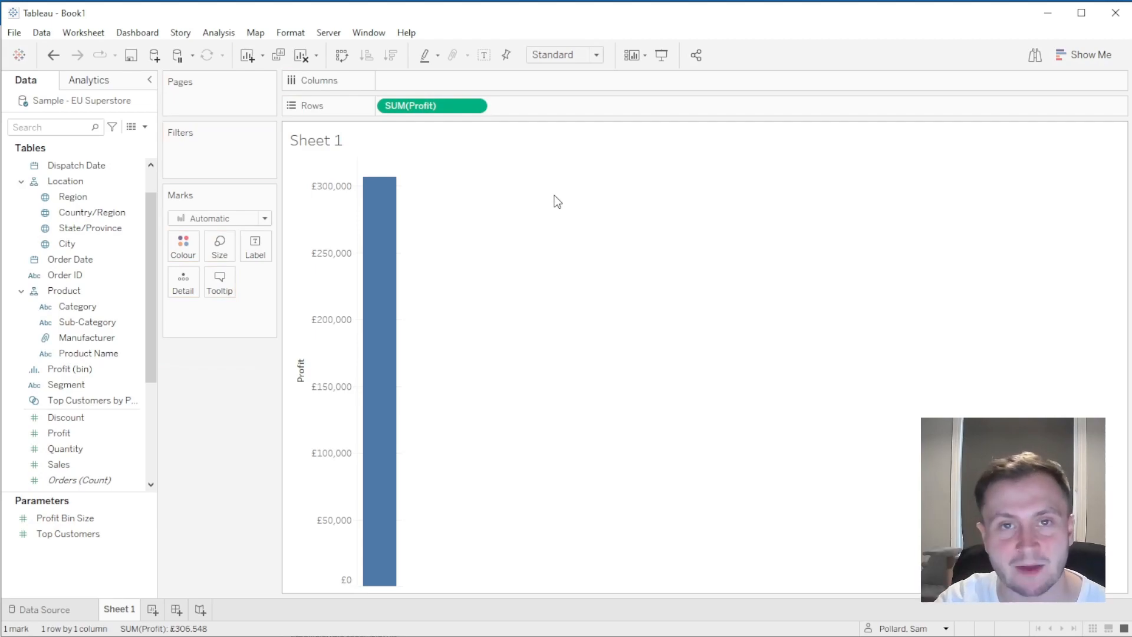
left_click(105, 276)
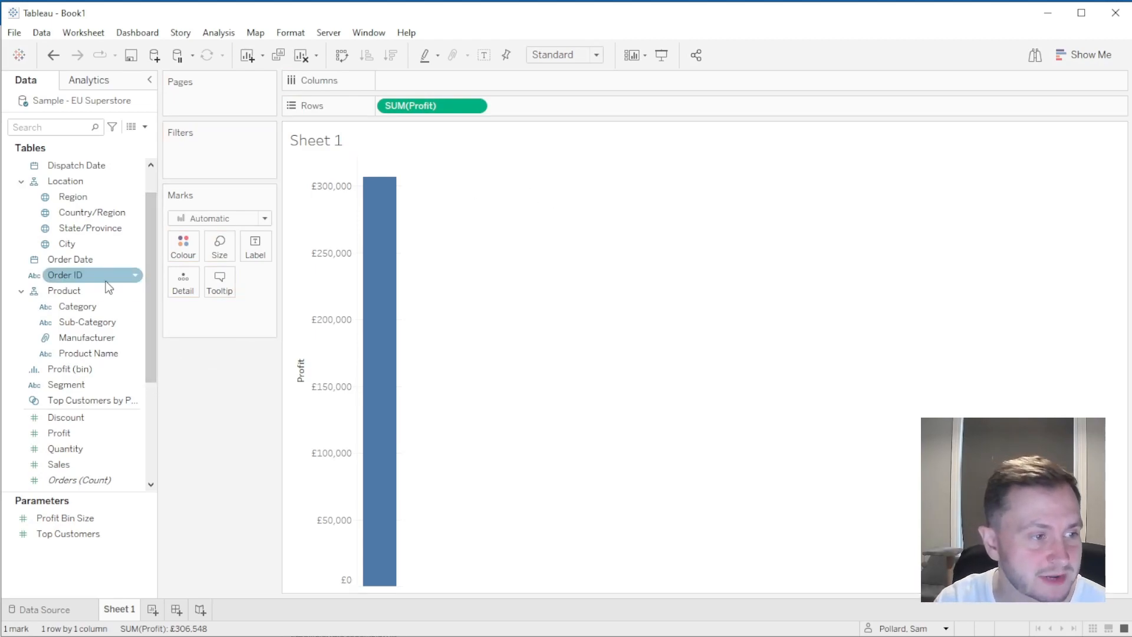
left_click_drag(75, 321, 401, 77)
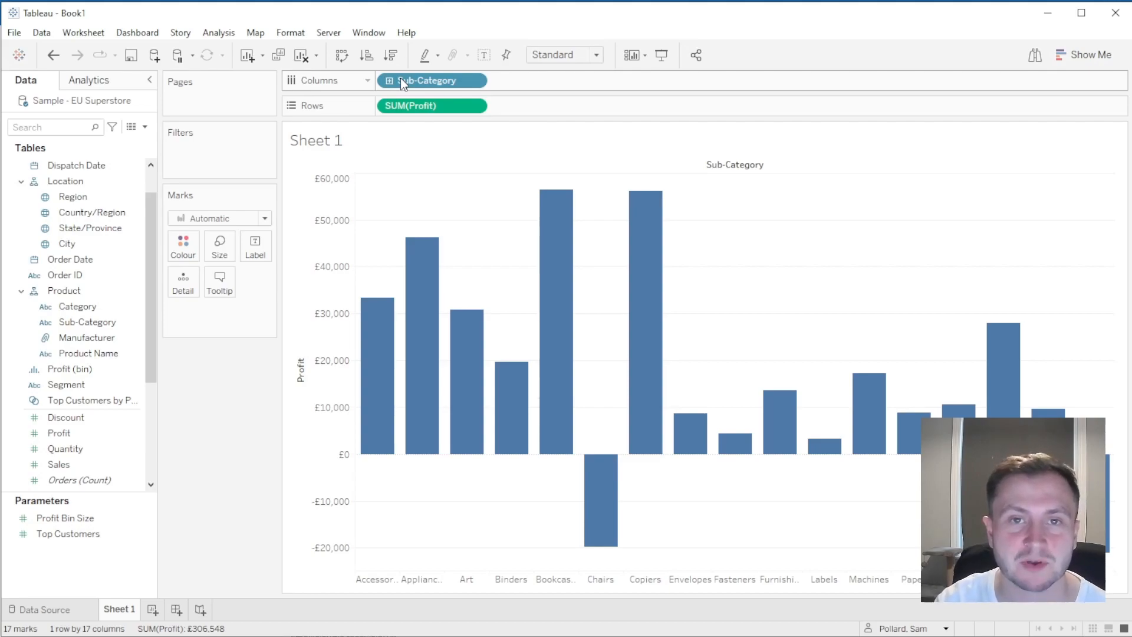
Apply a Running Total quick table calculation to SUM(Profit) on Rows and change the mark type to Gantt Bar
left_click(475, 107)
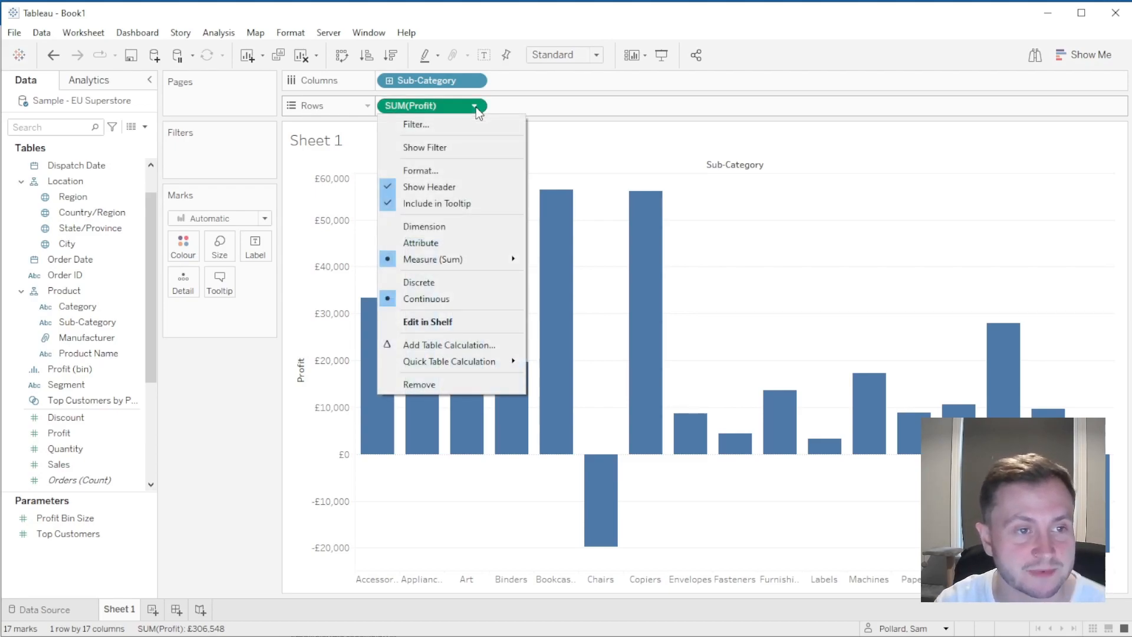
mouse_move(483, 361)
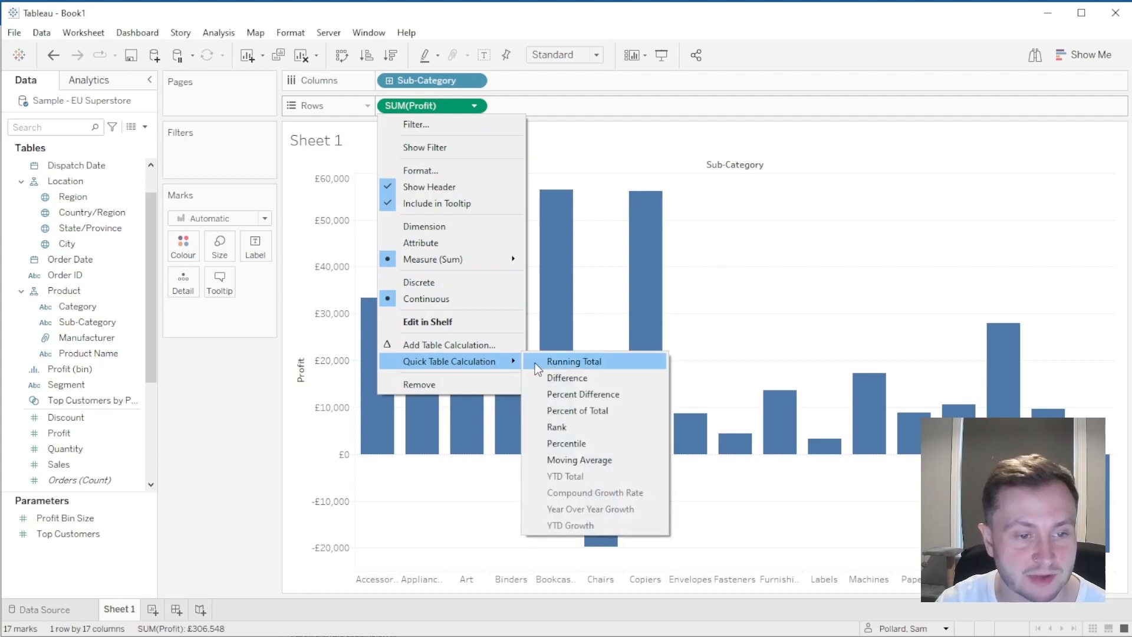
left_click(617, 367)
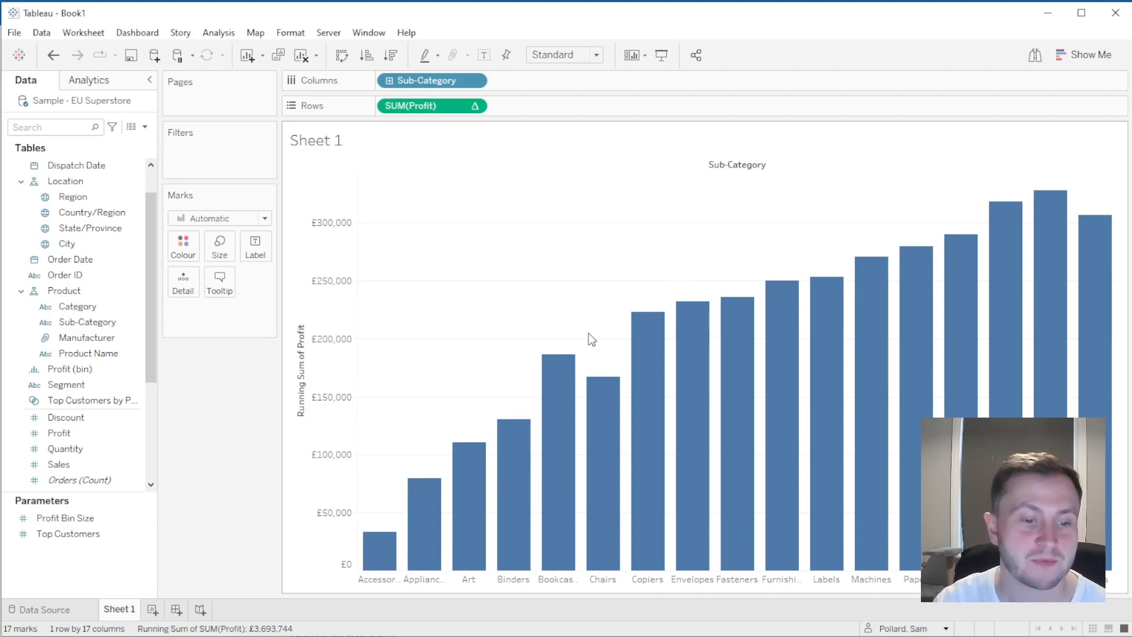
mouse_move(1095, 270)
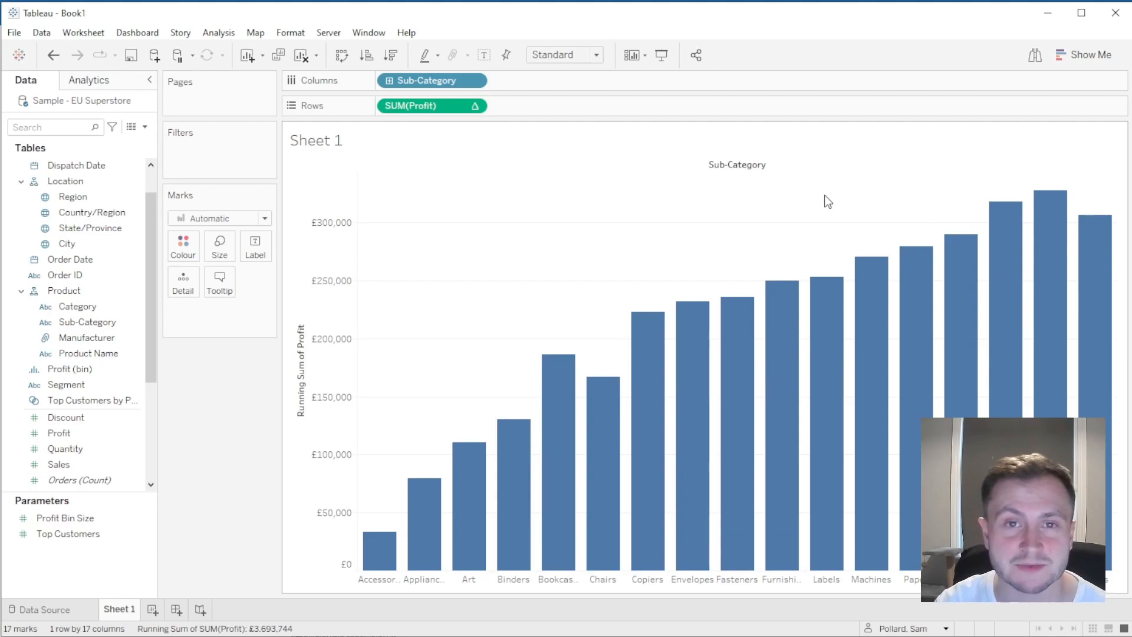
left_click(267, 221)
left_click(219, 401)
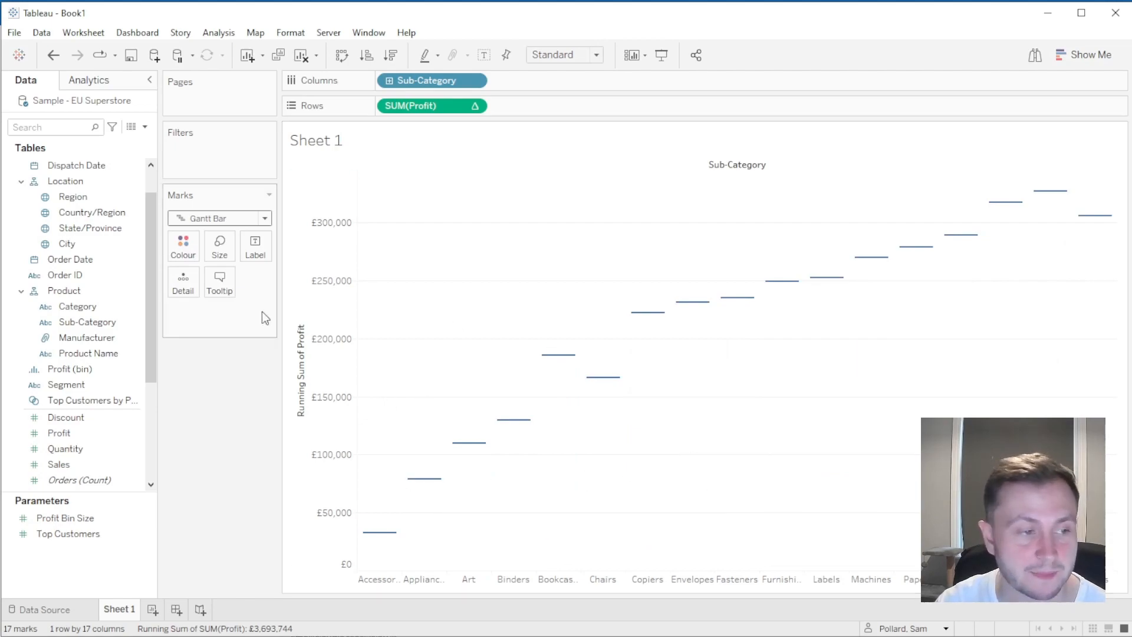
Create the in-shelf calculation -sum([Profit]) on the Marks card and assign it to Size
double_click(201, 310)
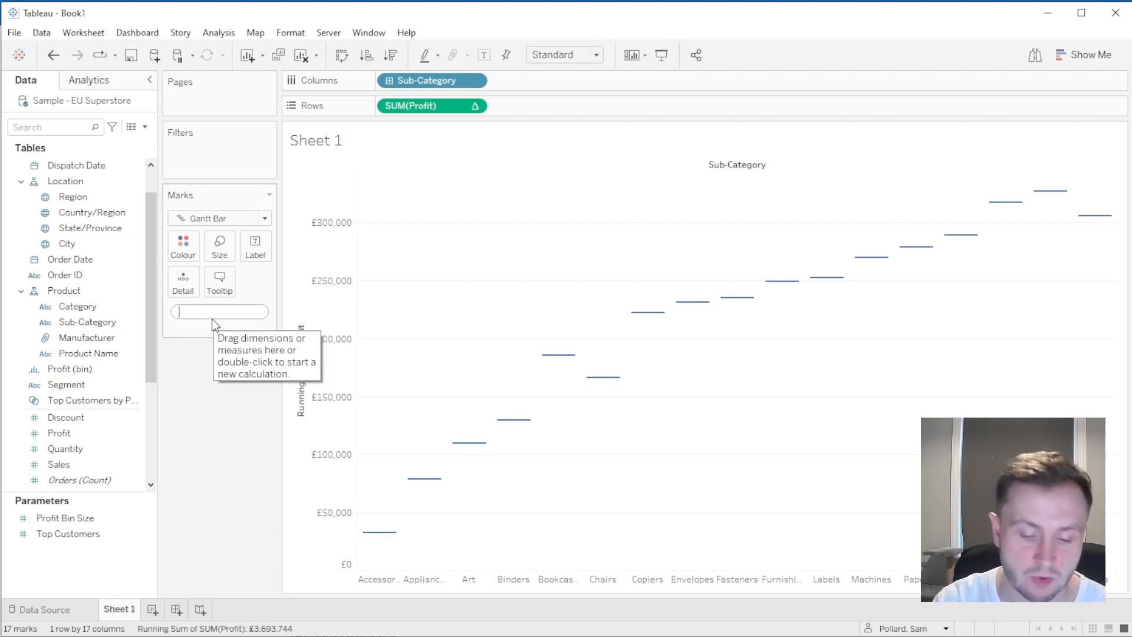
type("-")
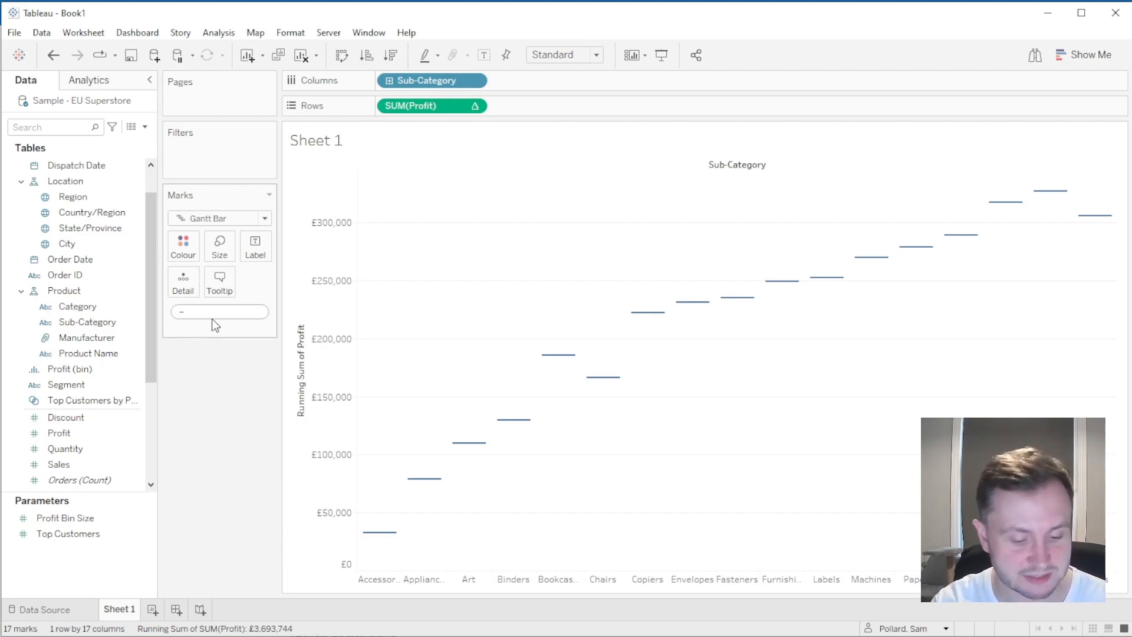
type("sum(profit")
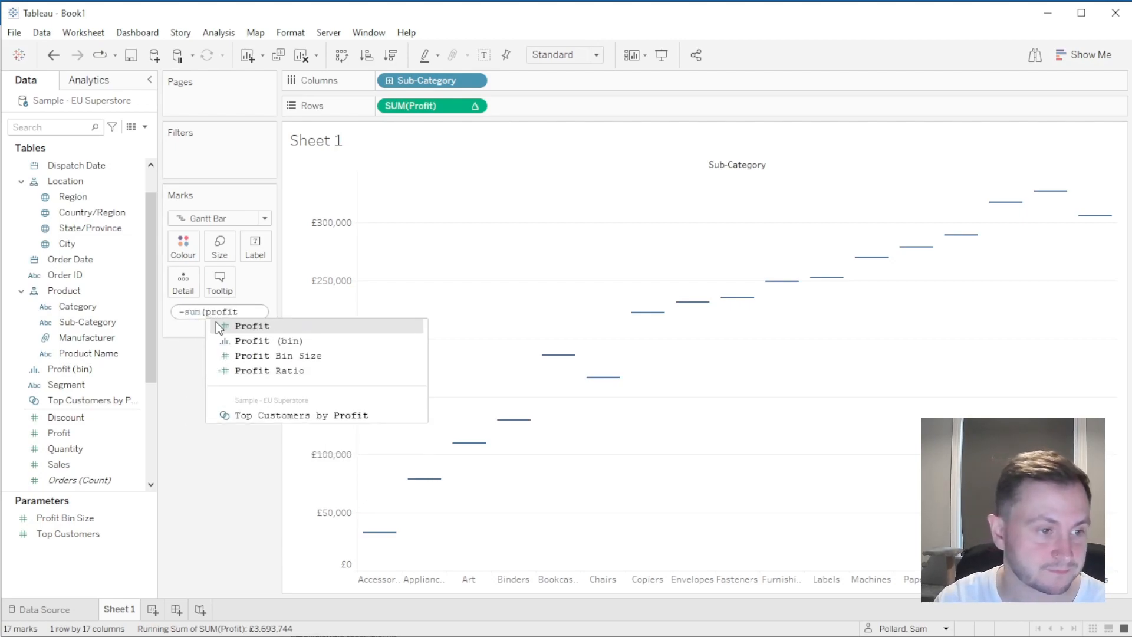
left_click(254, 329)
type(")")
key("Return")
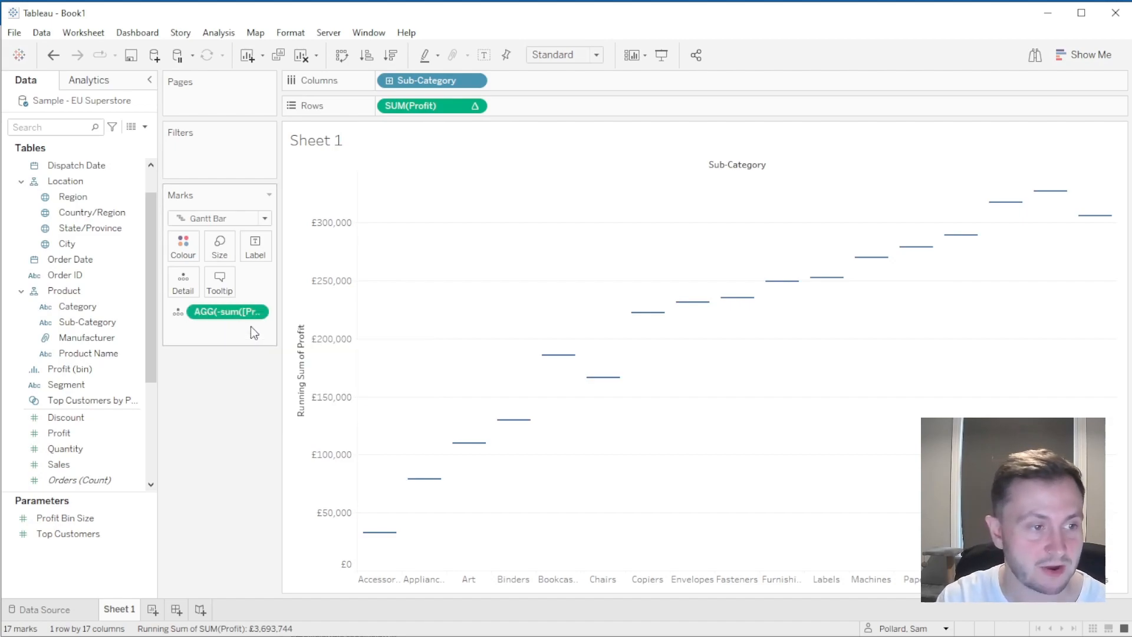
left_click_drag(230, 312, 220, 245)
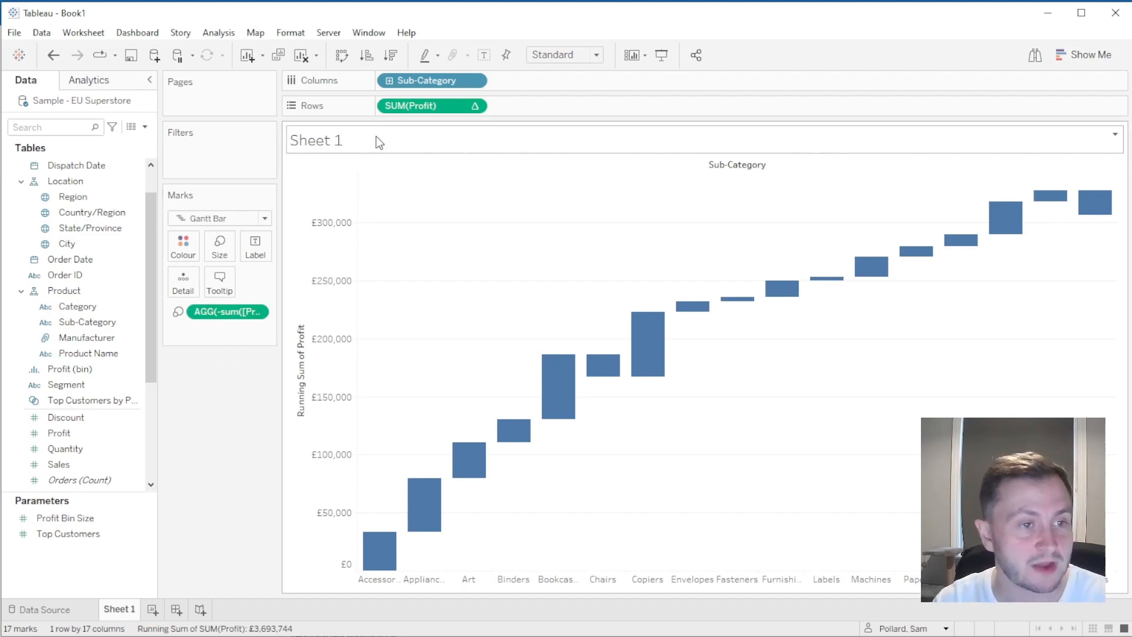
Label the Gantt bars with the Profit measure
left_click_drag(59, 433, 251, 250)
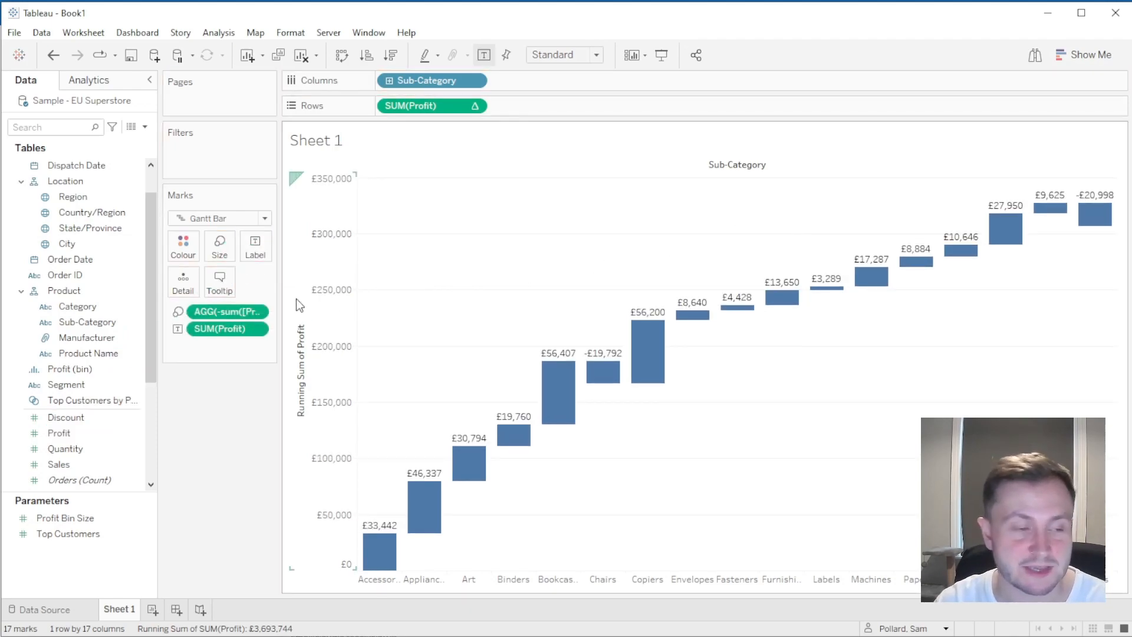
mouse_move(692, 317)
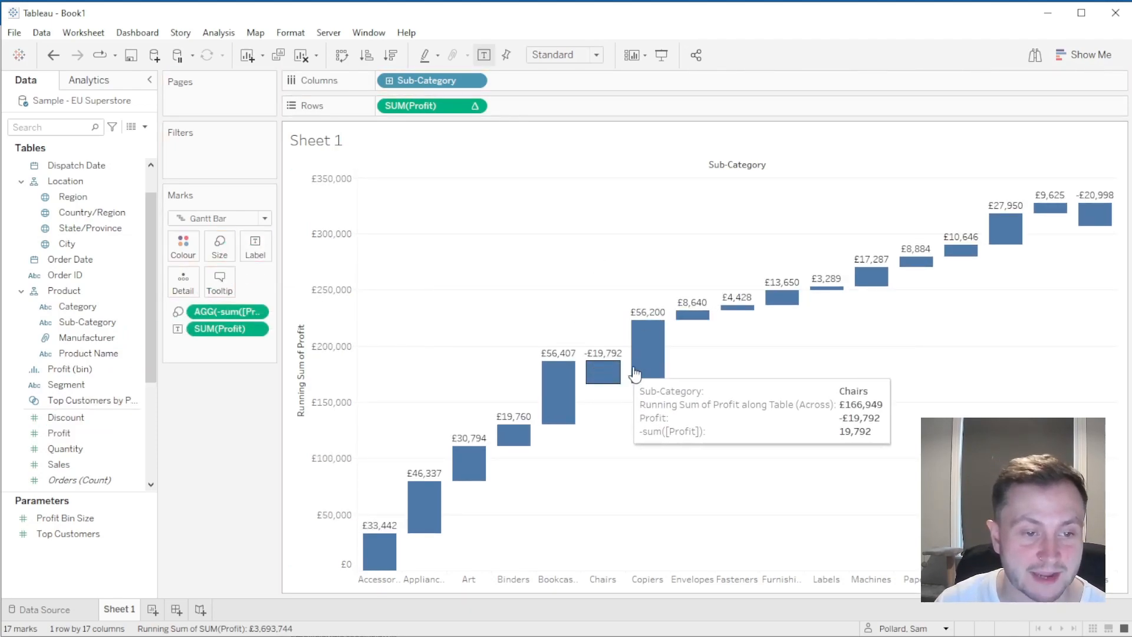
mouse_move(1102, 209)
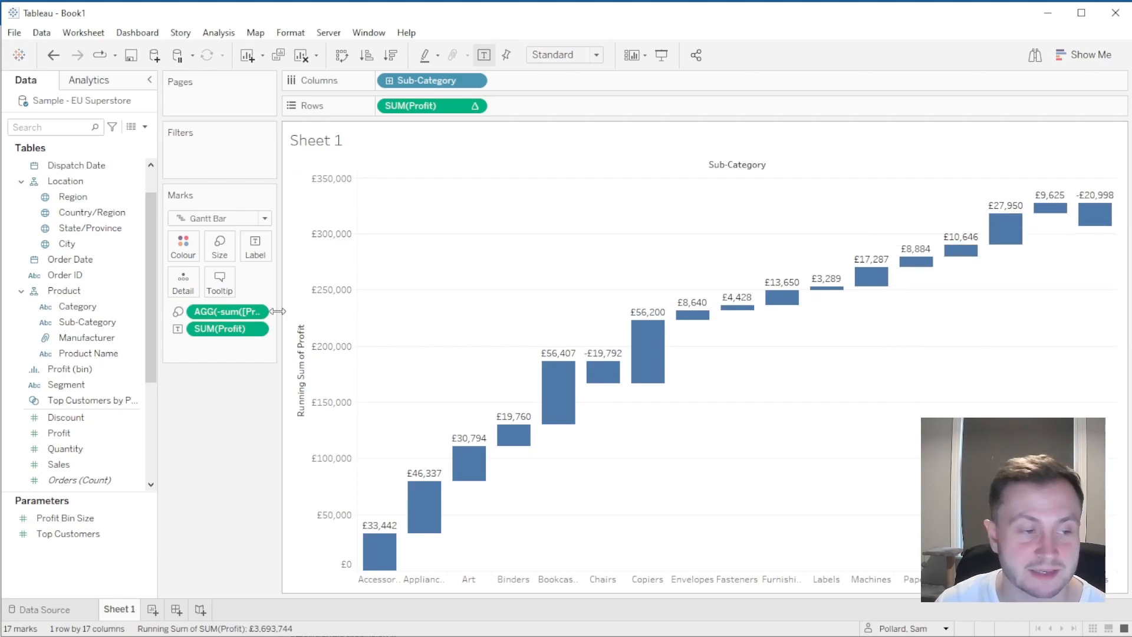
Format the Profit labels as a custom number with 1 decimal place, Thousands (K) display units and a £ prefix
right_click(204, 332)
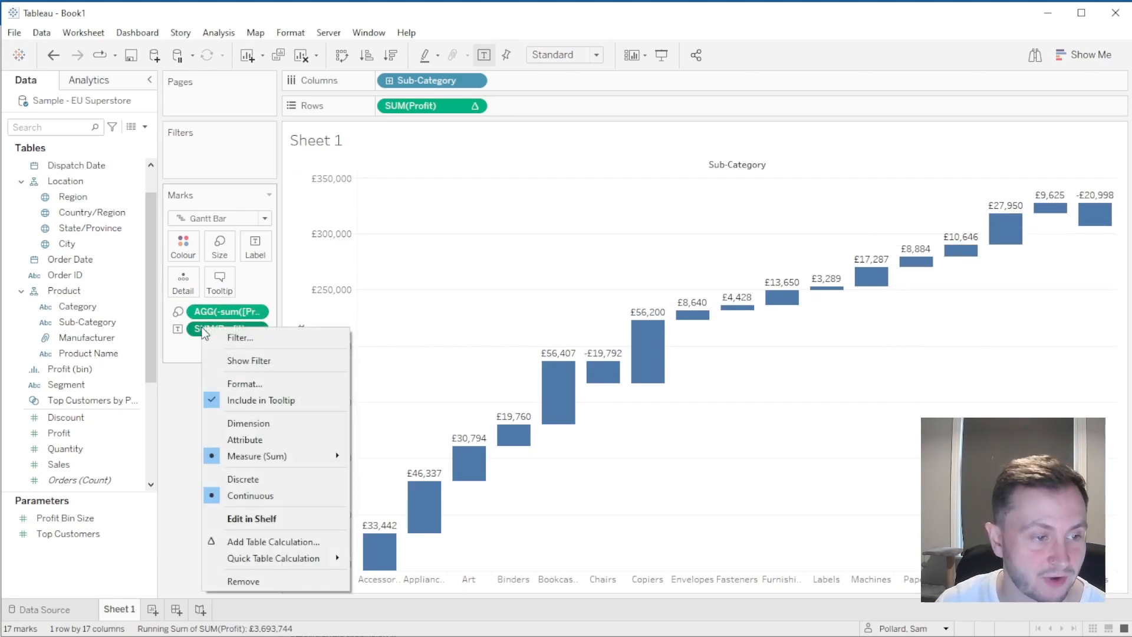
left_click(238, 384)
left_click(116, 218)
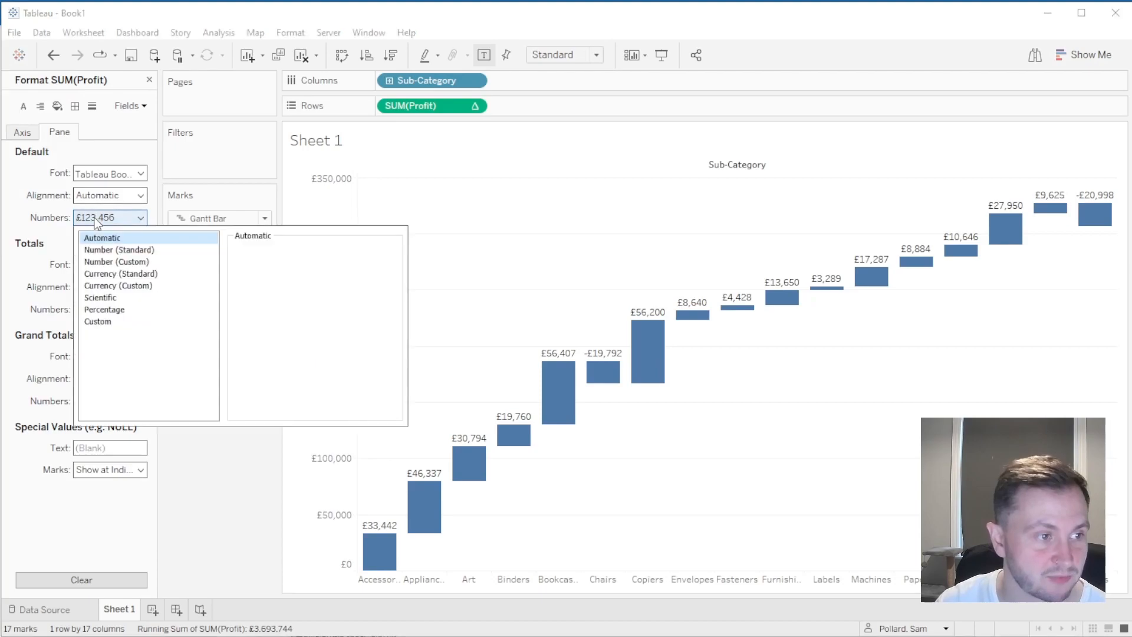
left_click(110, 263)
left_click(275, 270)
left_click(275, 270)
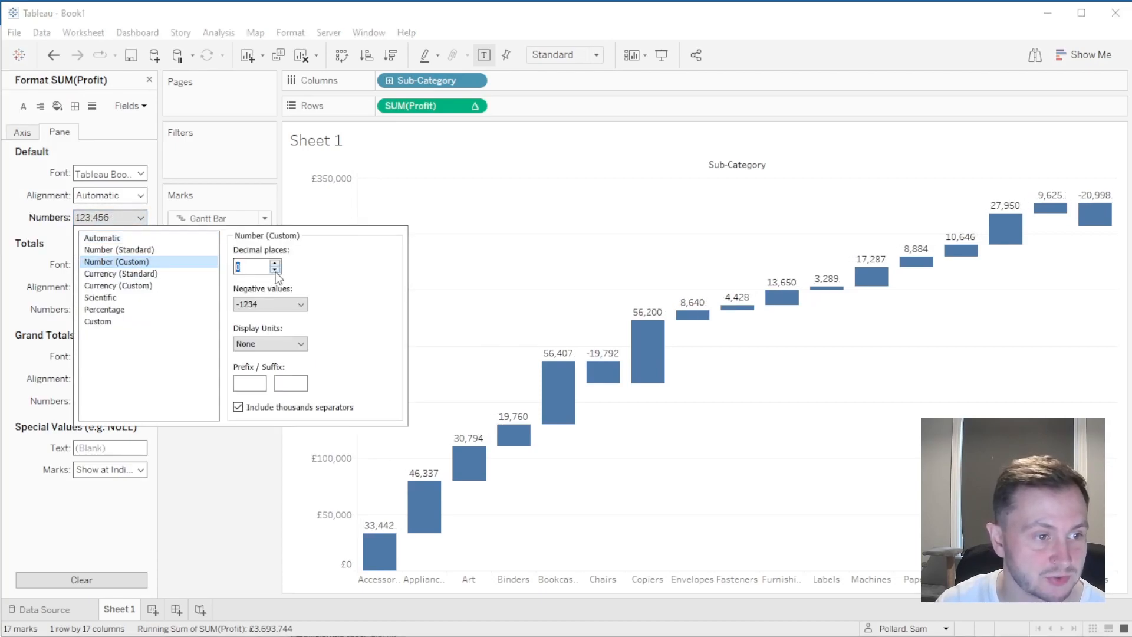
left_click(275, 263)
left_click(263, 343)
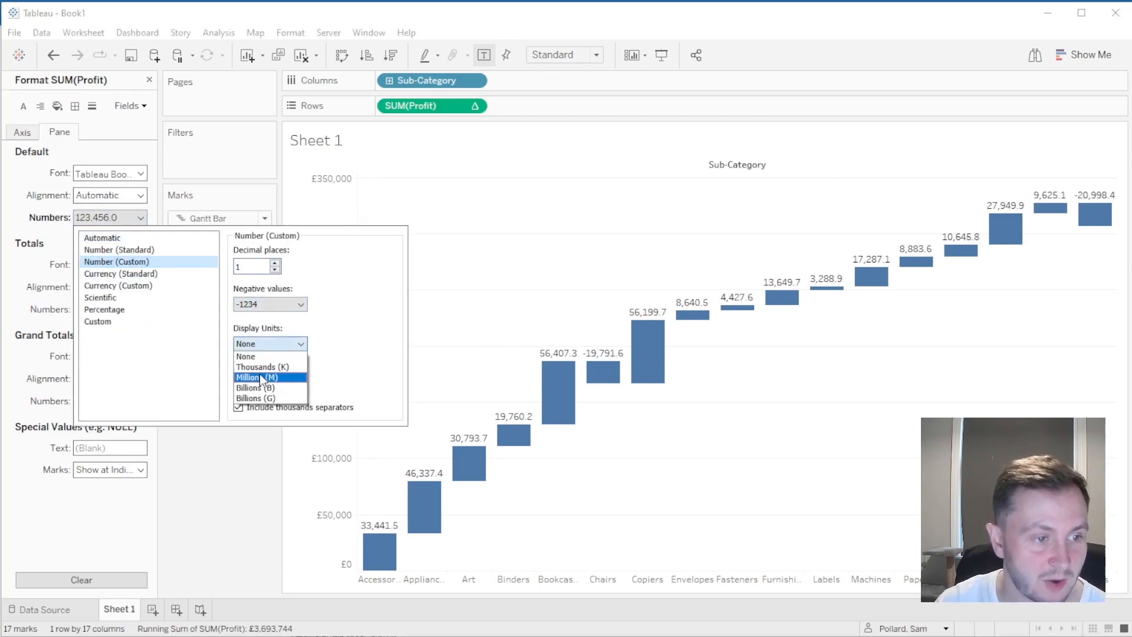
left_click(250, 366)
left_click(250, 383)
type("£")
left_click(244, 462)
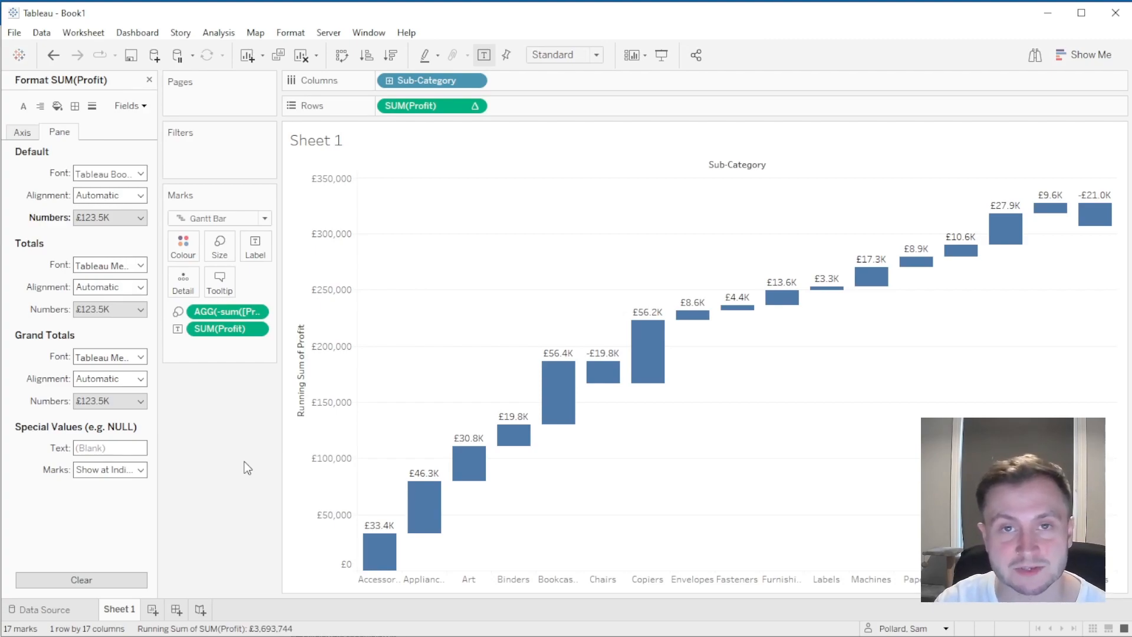
left_click(150, 80)
Create a calculated field named Positive? with the formula sum([Profit]) > 0
left_click(143, 127)
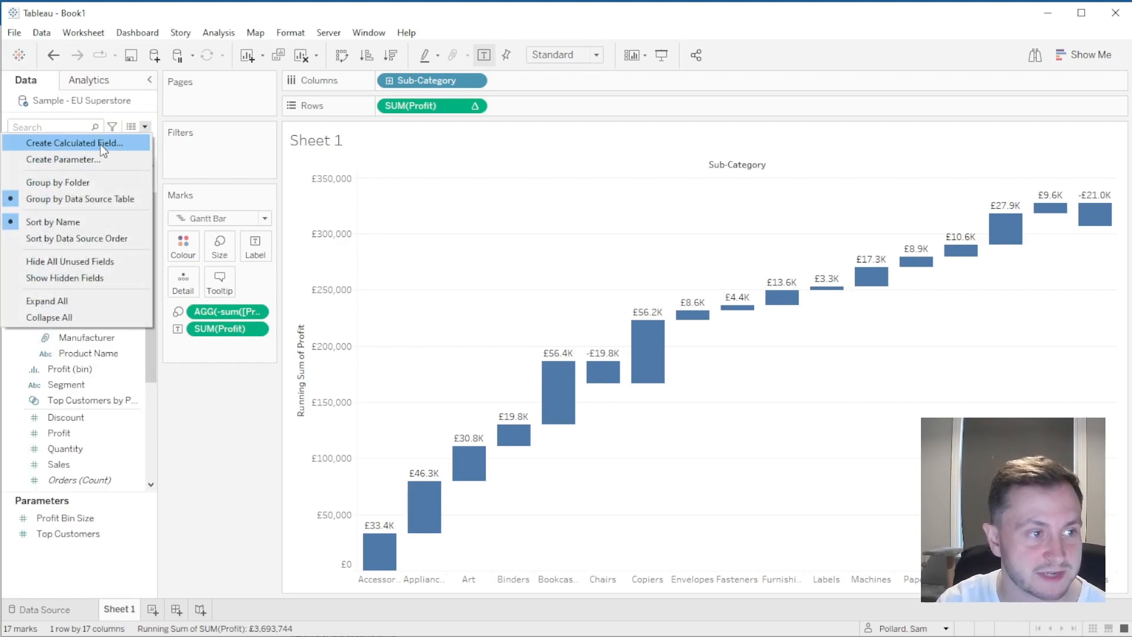
left_click(70, 143)
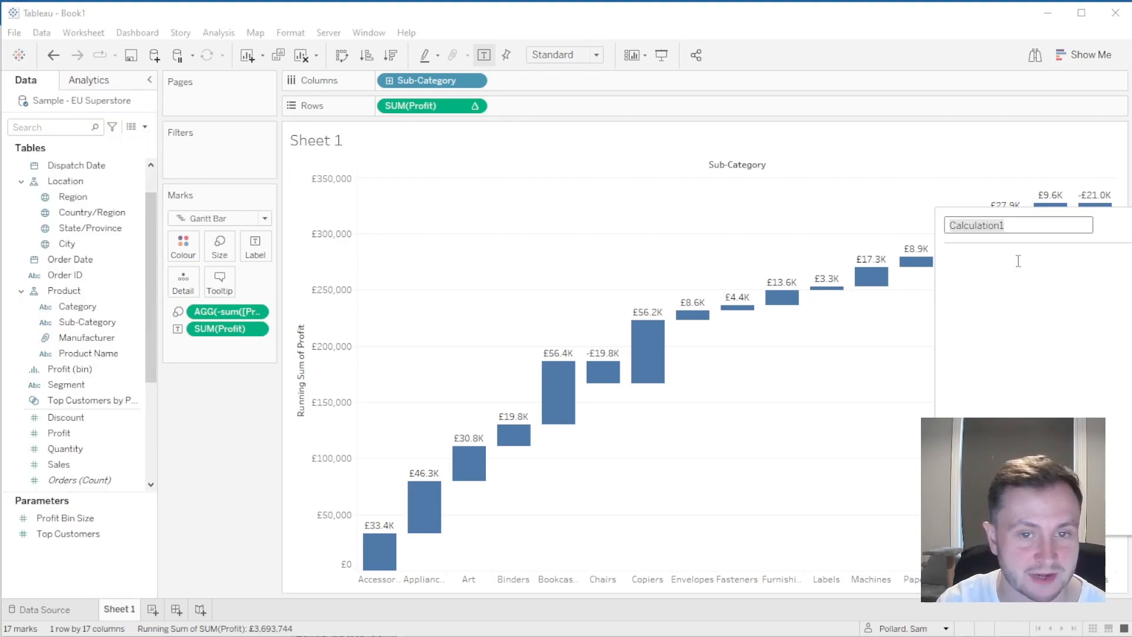
type("Prof")
key("BackSpace")
key("BackSpace")
key("BackSpace")
type("ositive?")
key("Tab")
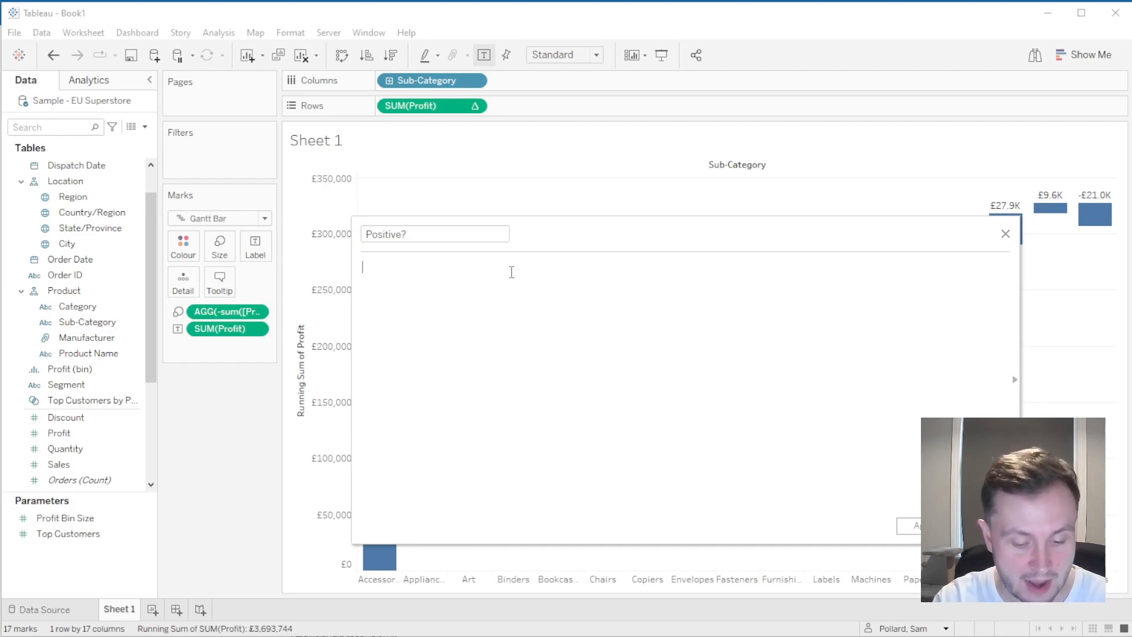
type("sum(pro")
key("Down")
key("Return")
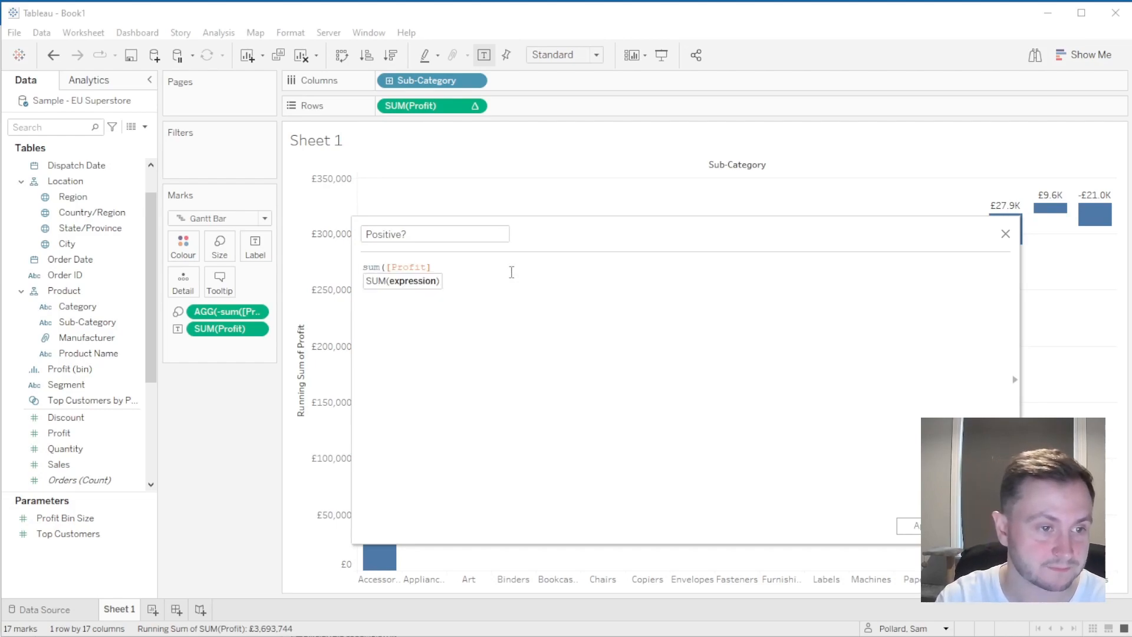
type(") > 0")
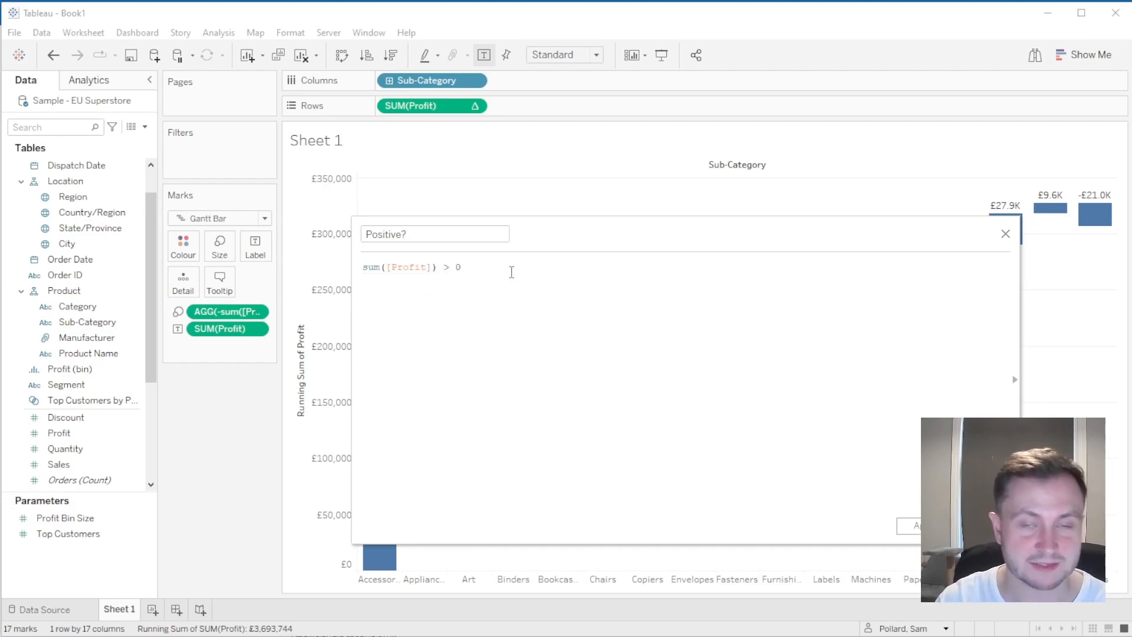
left_click(982, 526)
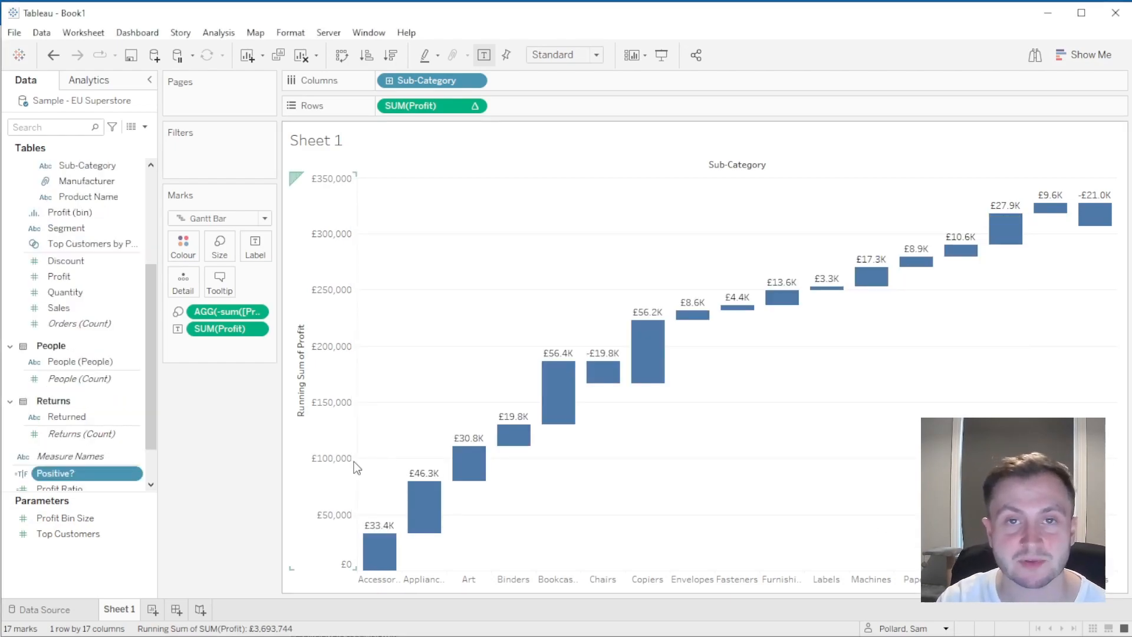
Colour the bars by the Positive? field, assigning green to True and red to False
left_click_drag(56, 473, 180, 239)
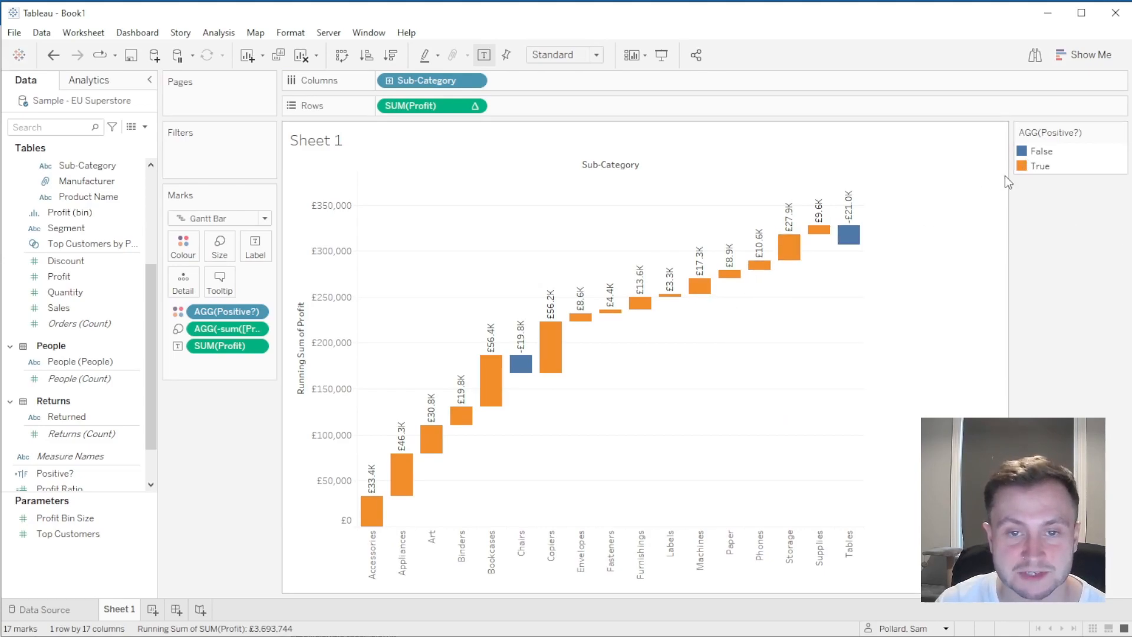
left_click(1023, 168)
double_click(1018, 167)
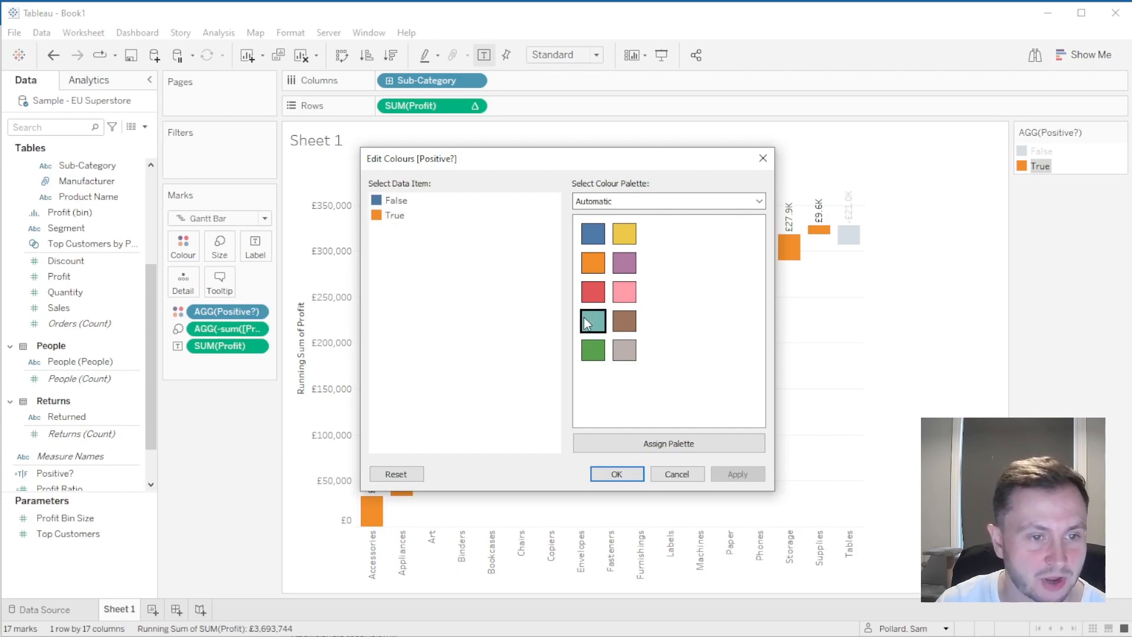
left_click(593, 350)
left_click(395, 201)
left_click(738, 474)
left_click(619, 474)
left_click(740, 436)
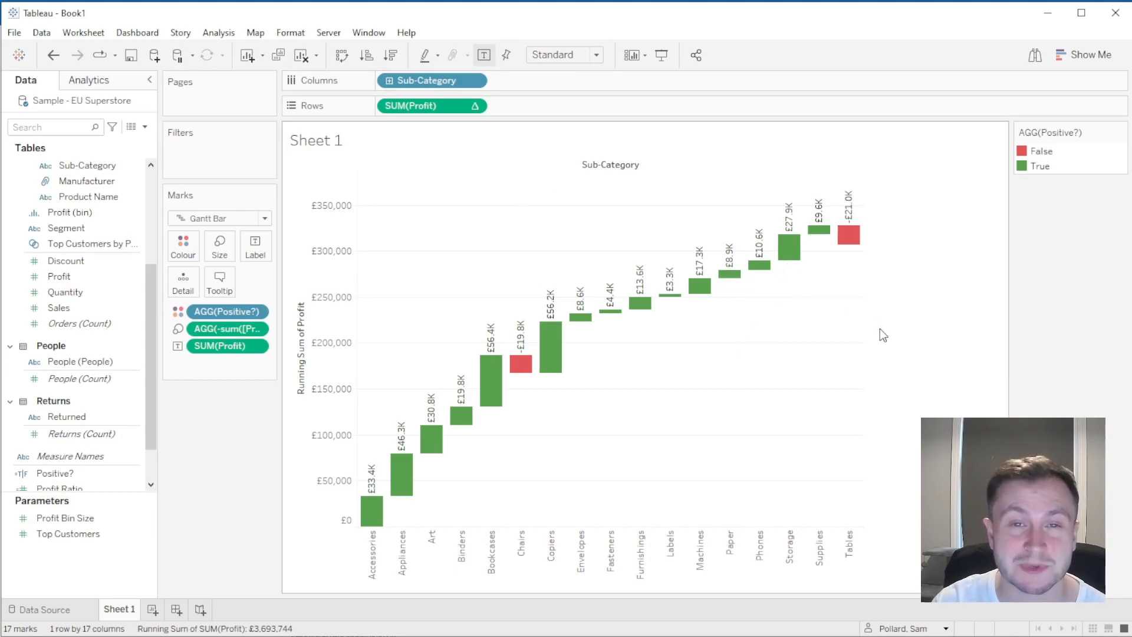
Show row grand totals to add a Grand Total bar to the chart
left_click(218, 32)
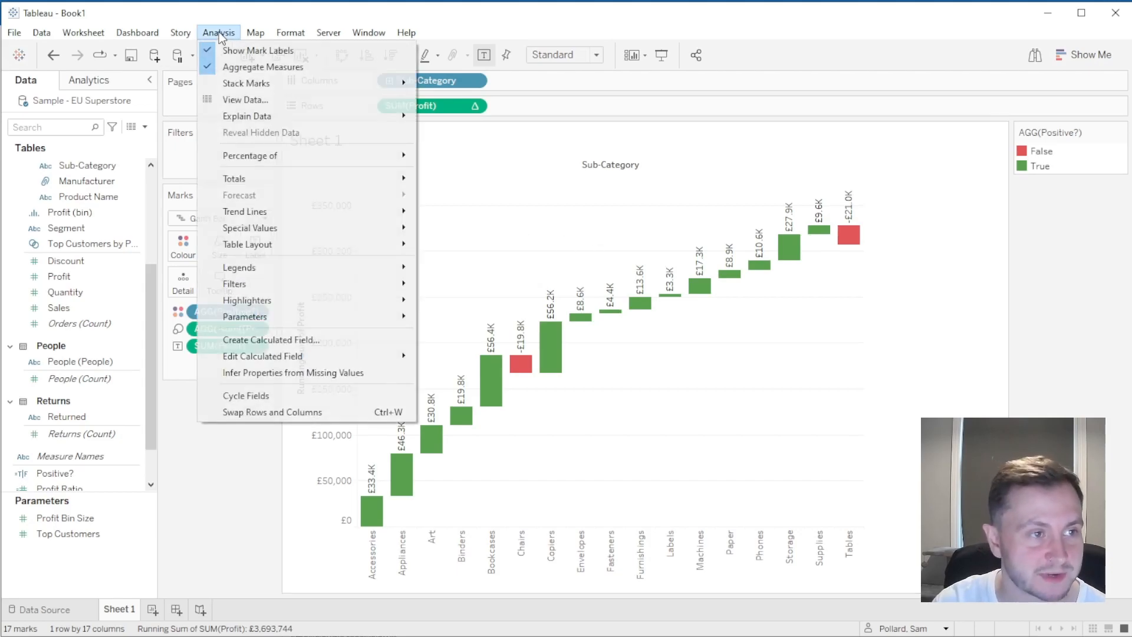
mouse_move(270, 180)
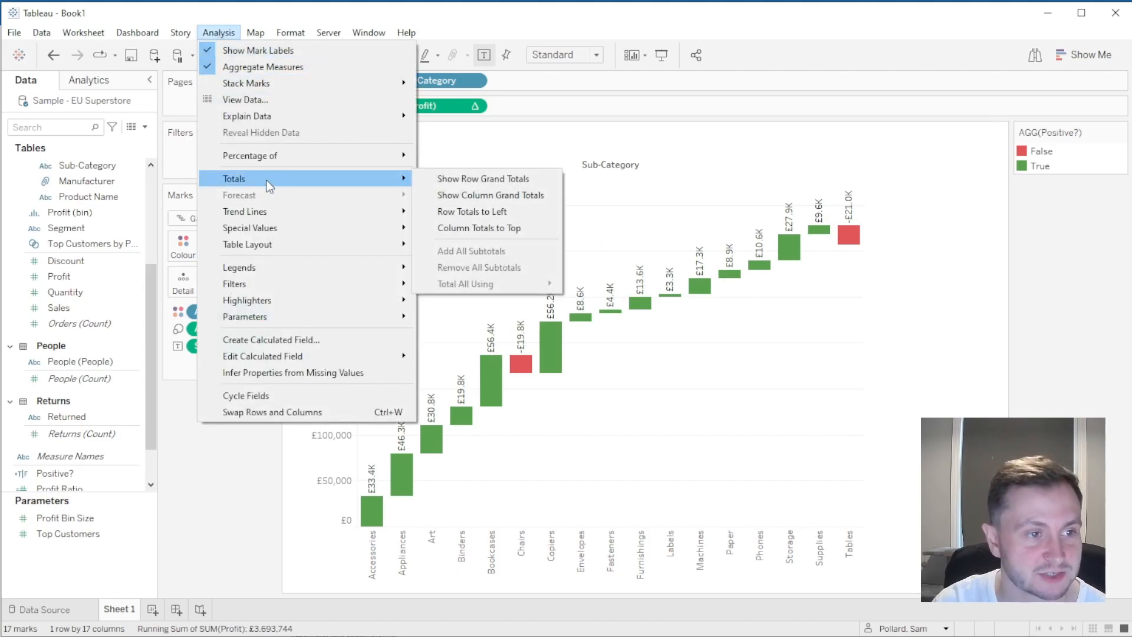
left_click(479, 178)
mouse_move(889, 297)
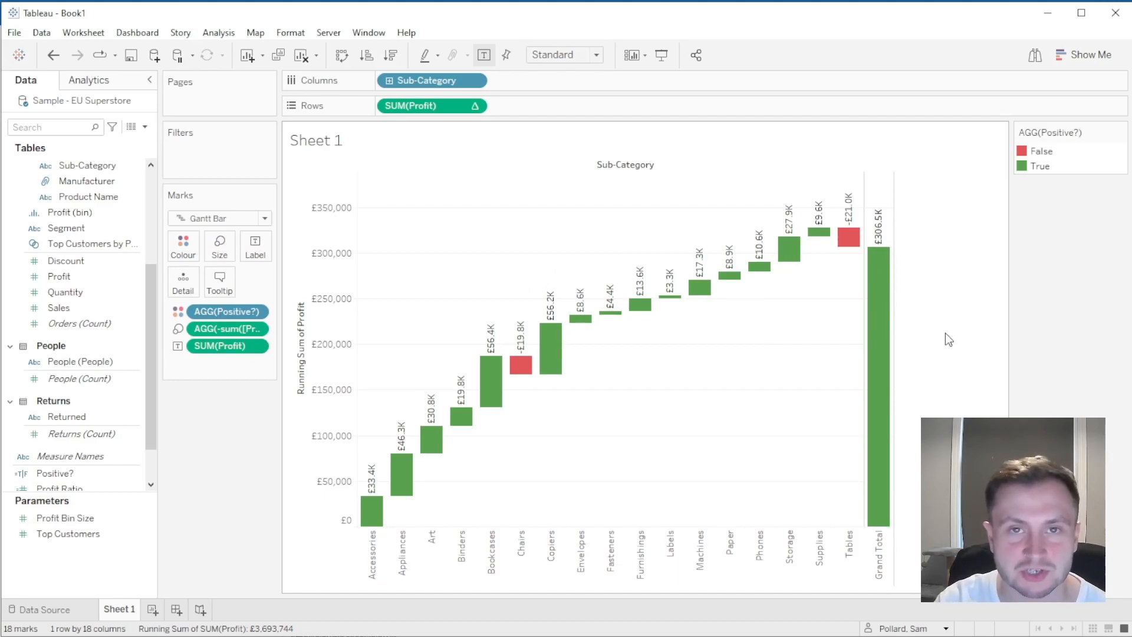
Format the chart's row lines, setting Grid Lines to None, and close the formatting pane
right_click(664, 389)
left_click(709, 471)
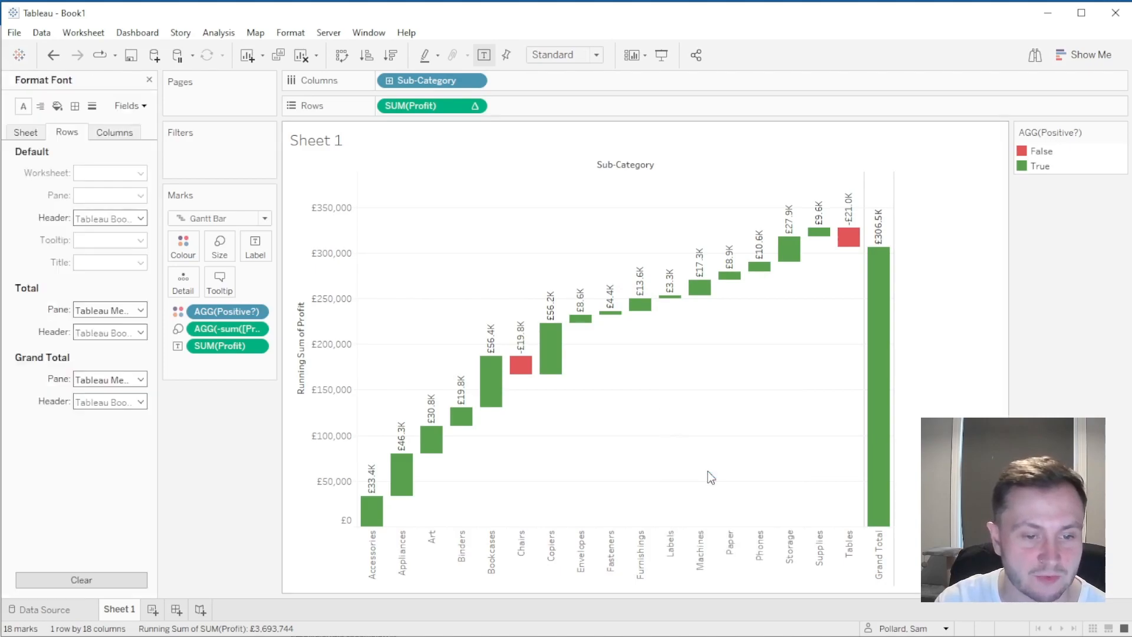
left_click(75, 106)
left_click(92, 106)
left_click(110, 173)
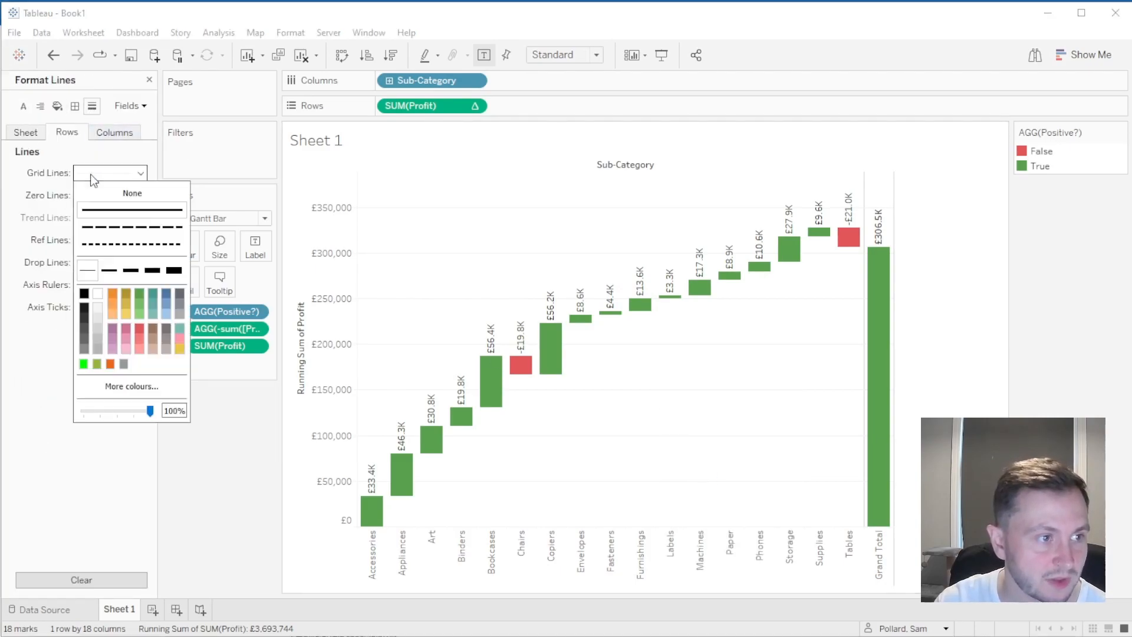
left_click(108, 186)
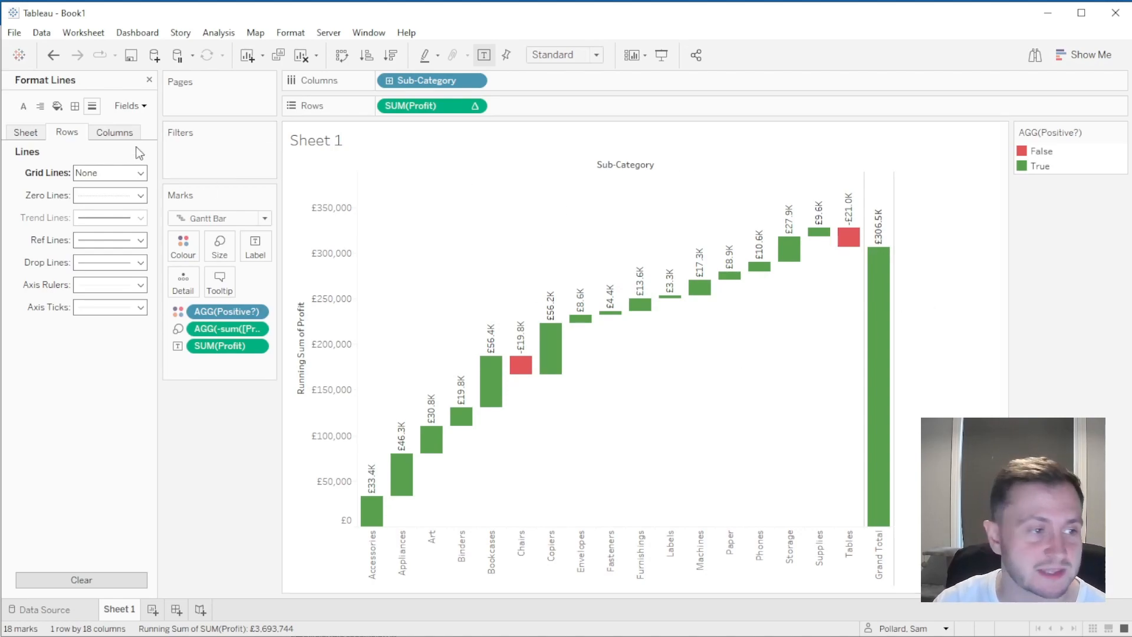
left_click(150, 79)
Filter the chart by years of Order Date, keeping only 2021
scroll(103, 273, "up", 5)
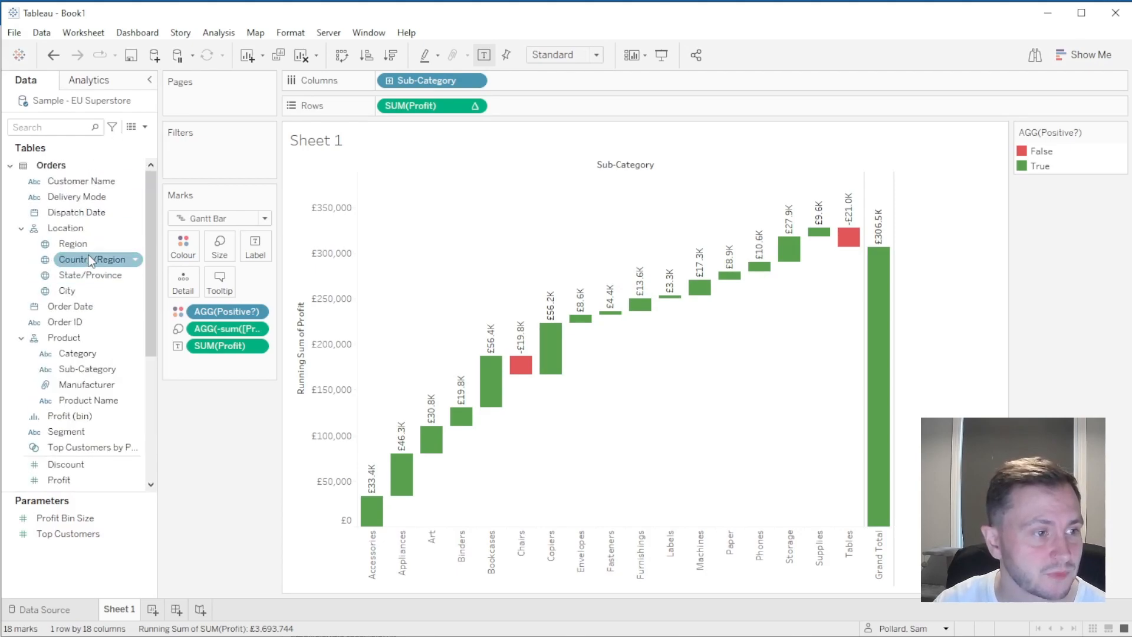
left_click_drag(80, 303, 233, 155)
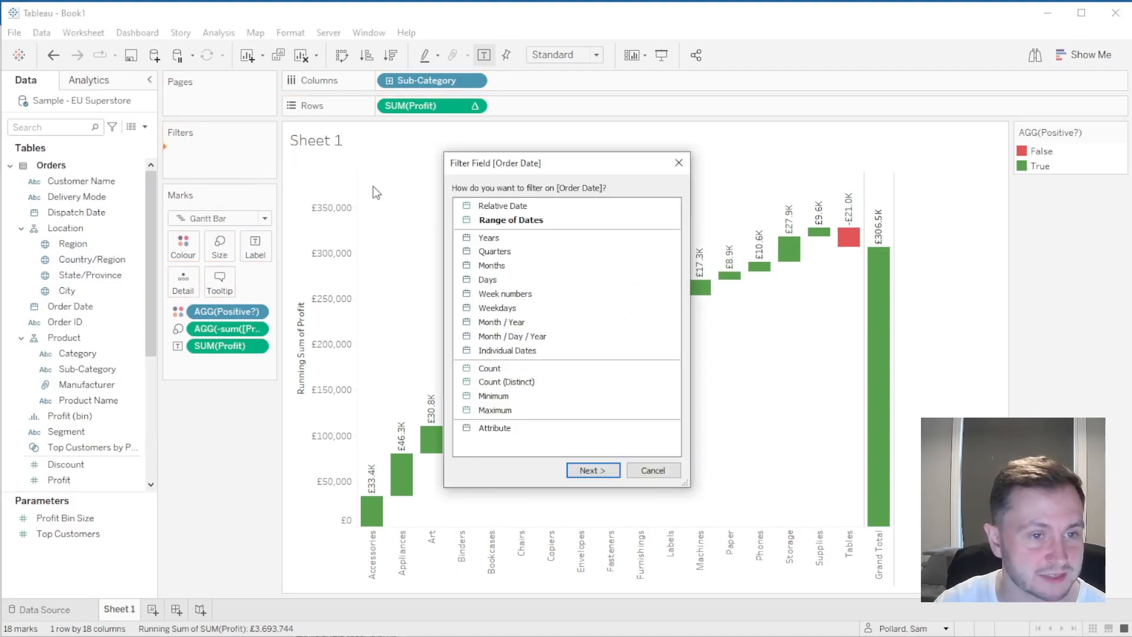
left_click(489, 238)
left_click(593, 470)
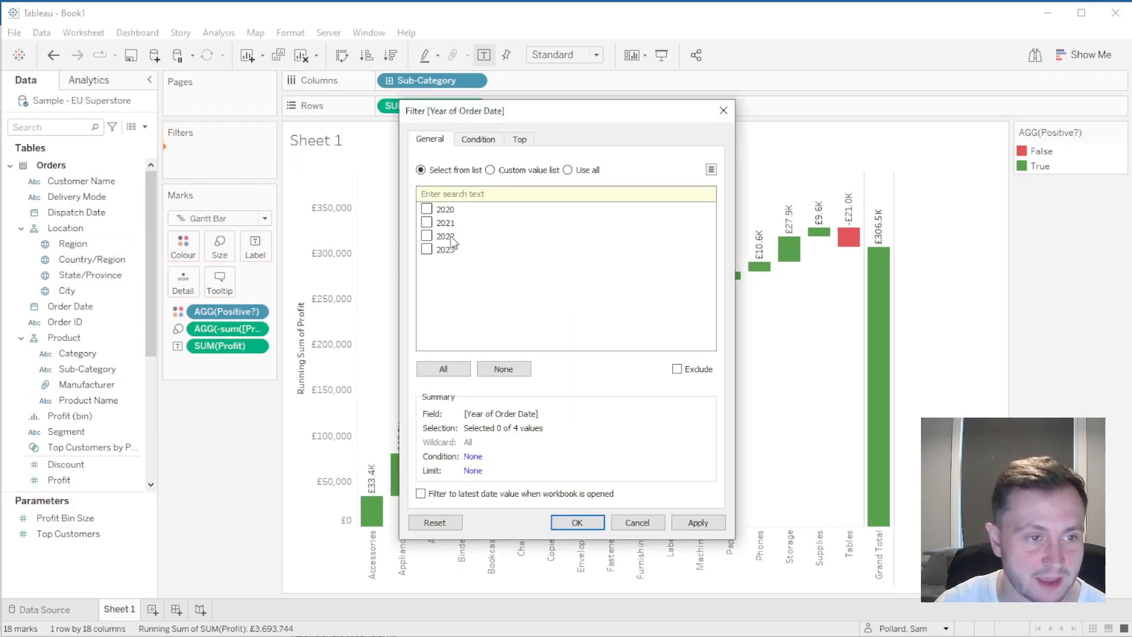
left_click(429, 225)
left_click(427, 224)
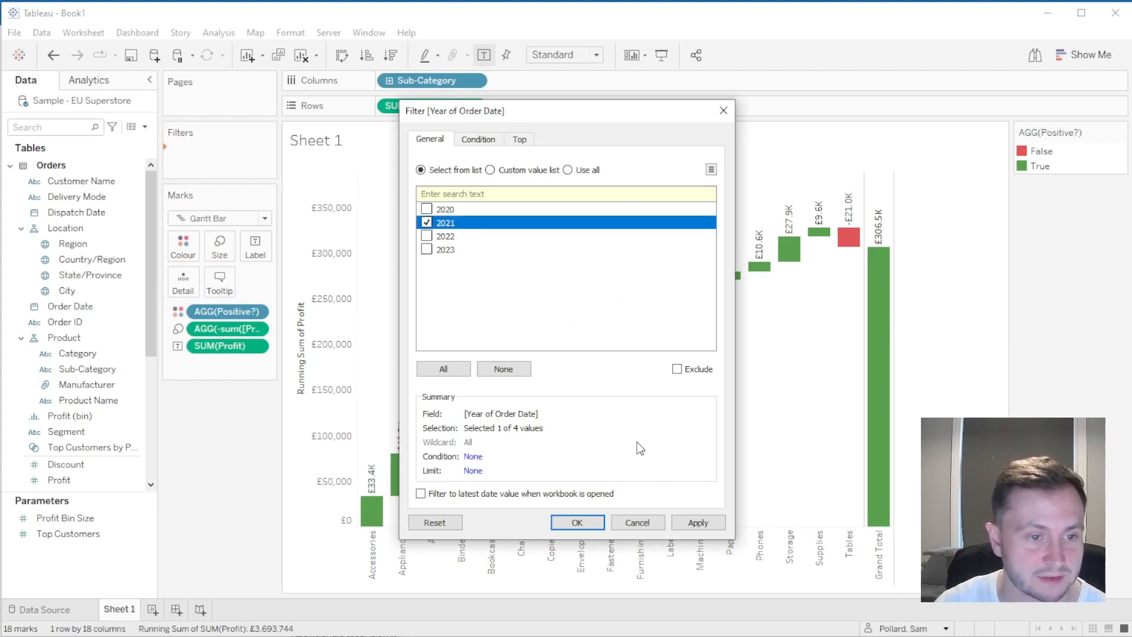
left_click(698, 522)
left_click(582, 523)
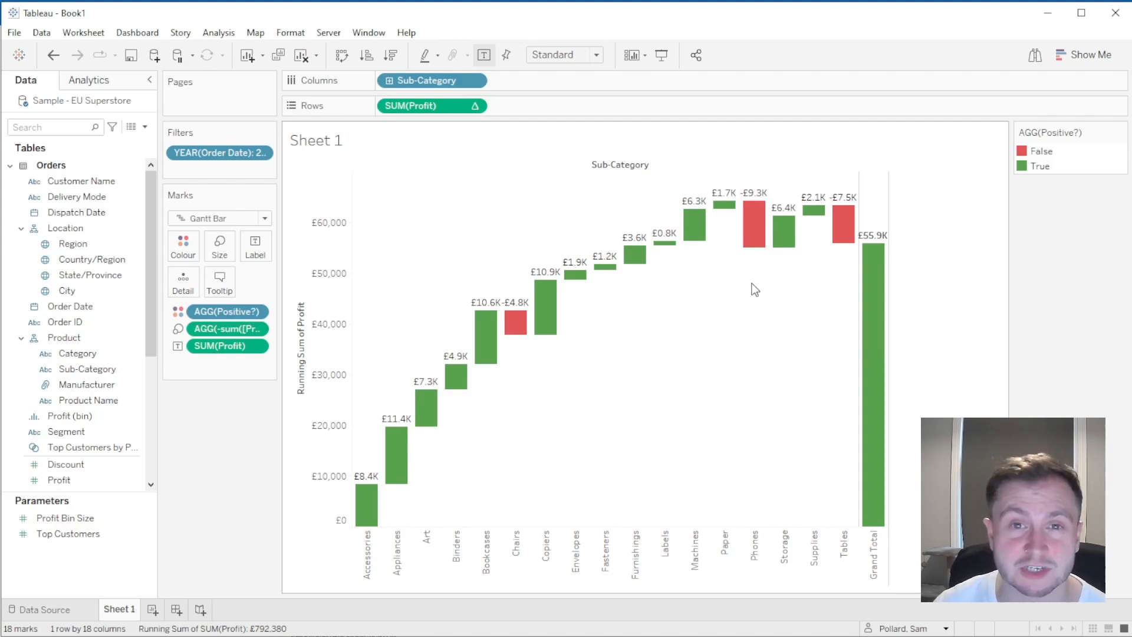
Show the Order Date year filter beside the chart as a single value dropdown
right_click(222, 151)
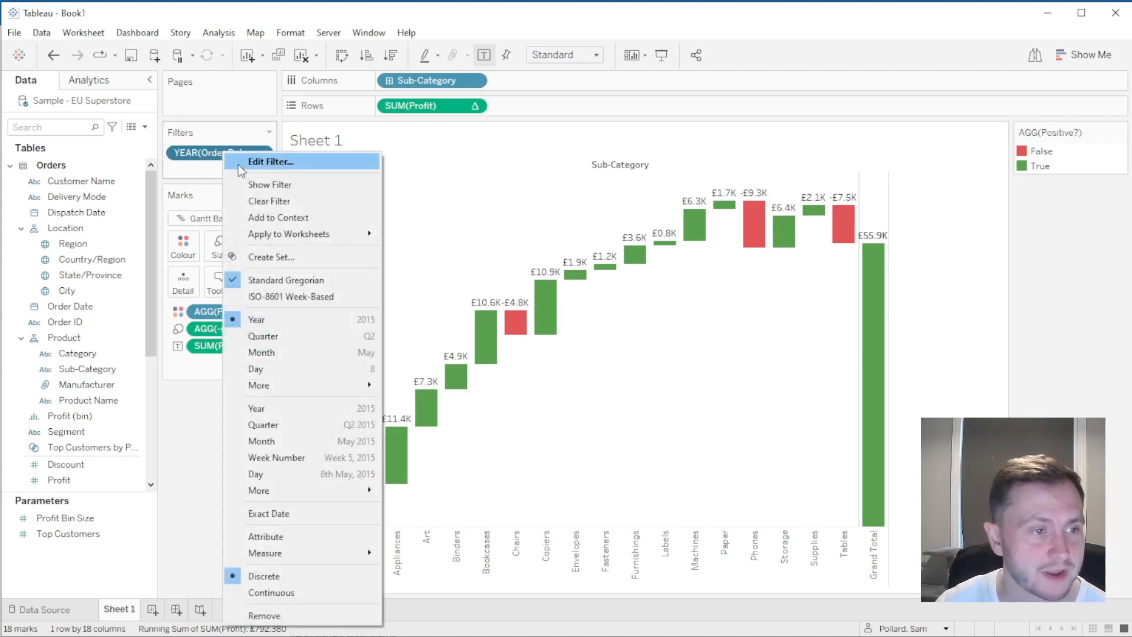
left_click(270, 186)
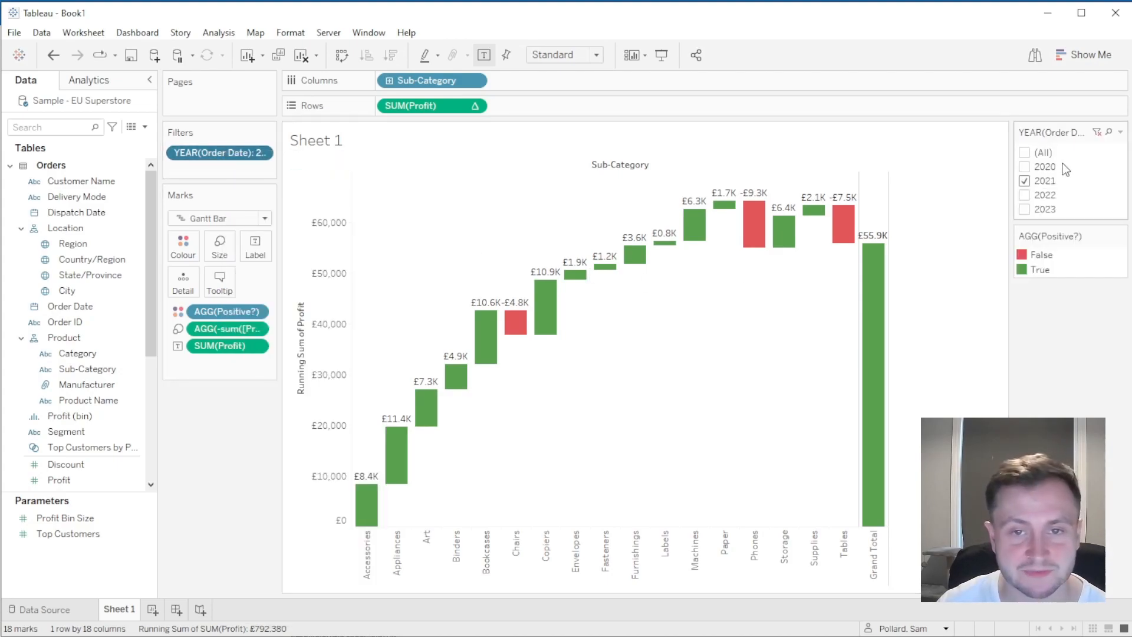
left_click(1120, 133)
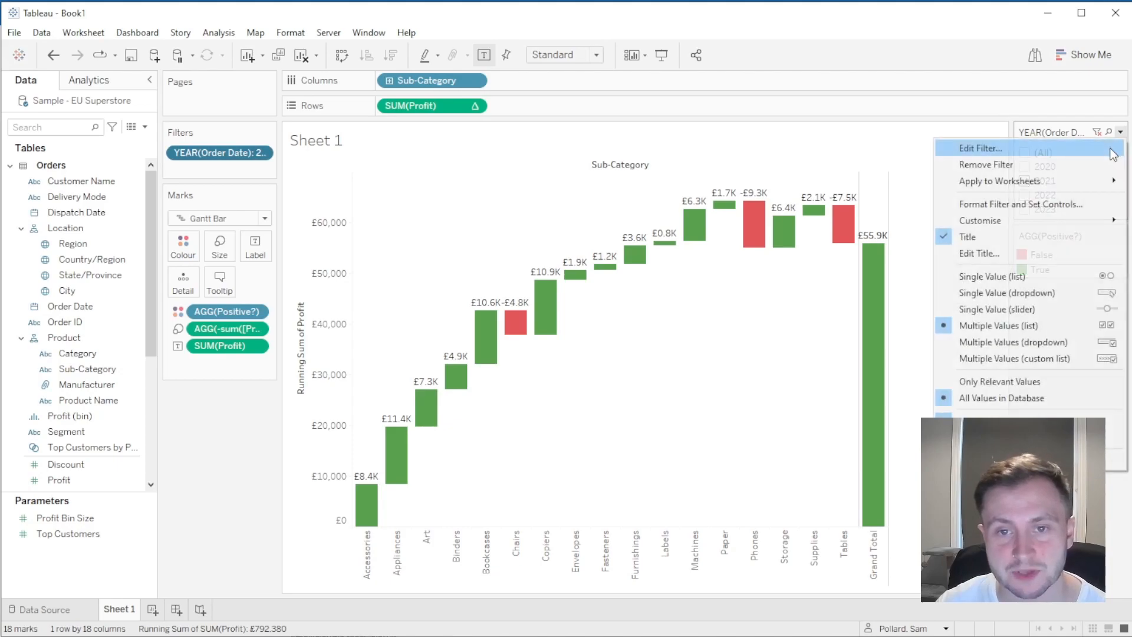
left_click(1063, 293)
Switch the displayed Order Date year filter to 2022 and then to 2023
left_click(1062, 153)
left_click(1052, 214)
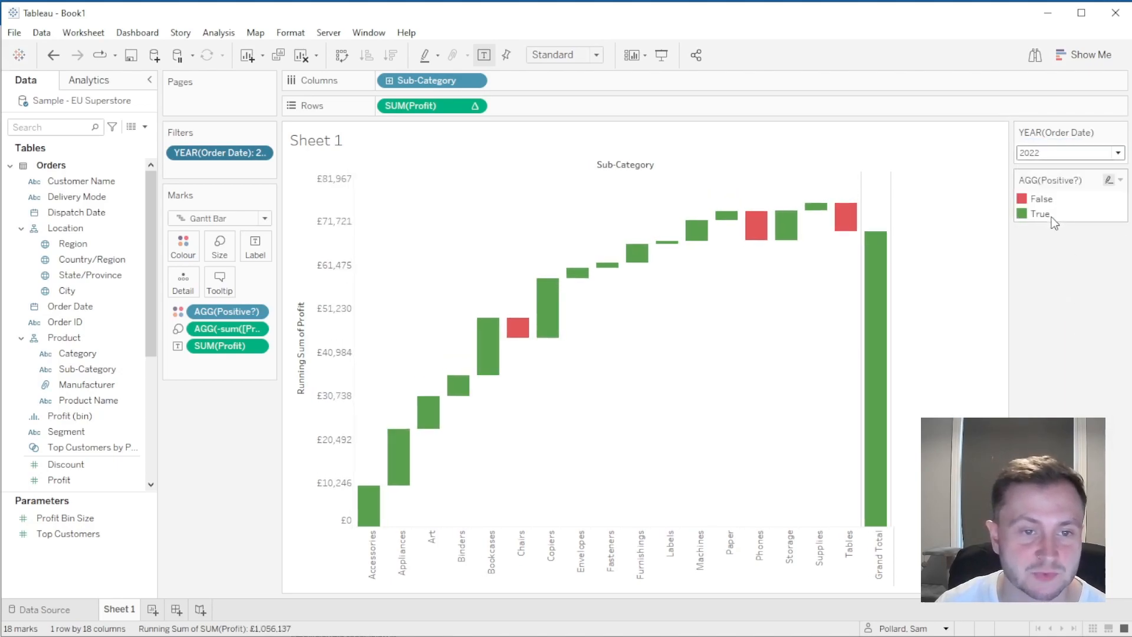
left_click(1047, 155)
left_click(1050, 226)
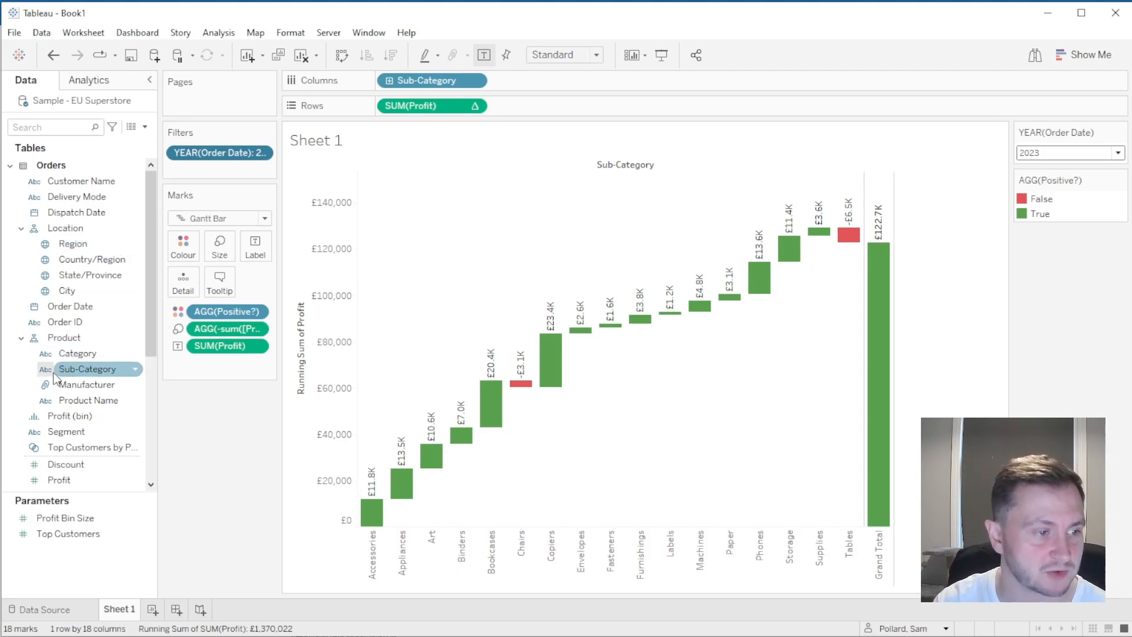
Replace Sub-Category with Country/Region as the column dimension of the waterfall chart
left_click_drag(73, 261, 423, 80)
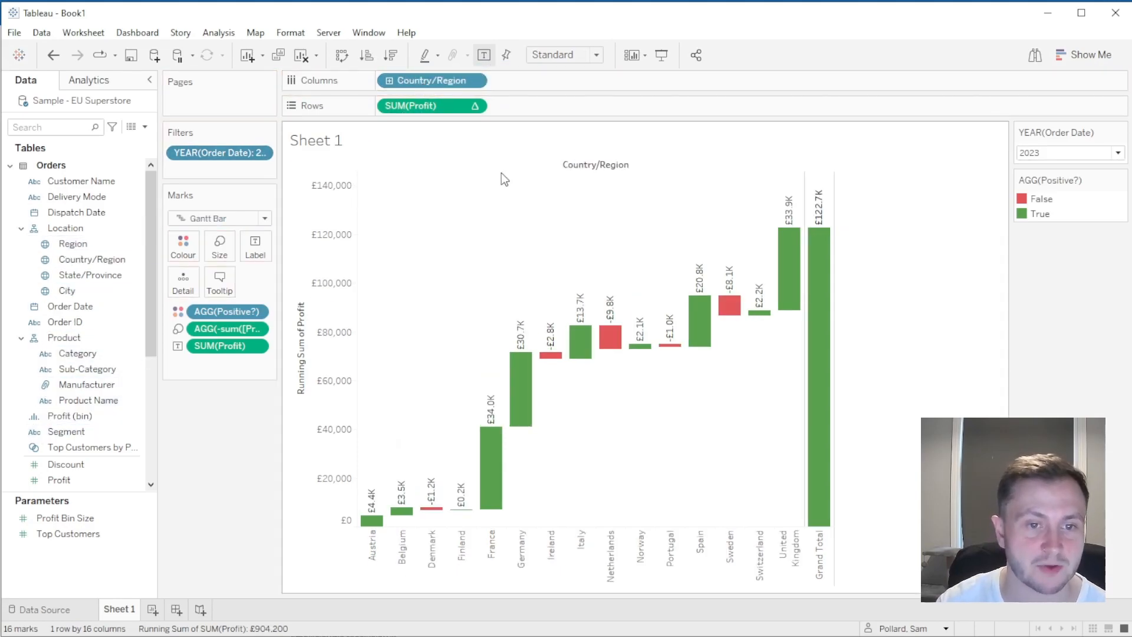